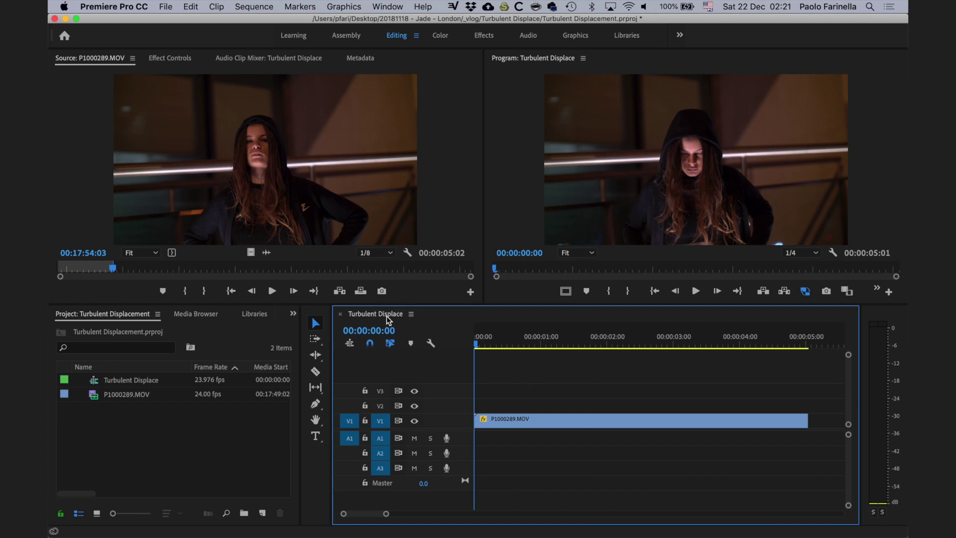
Trim the P1000289.MOV clip to end at 00:00:03:13 and fit the timeline to it.
{"action": "key", "text": "space"}
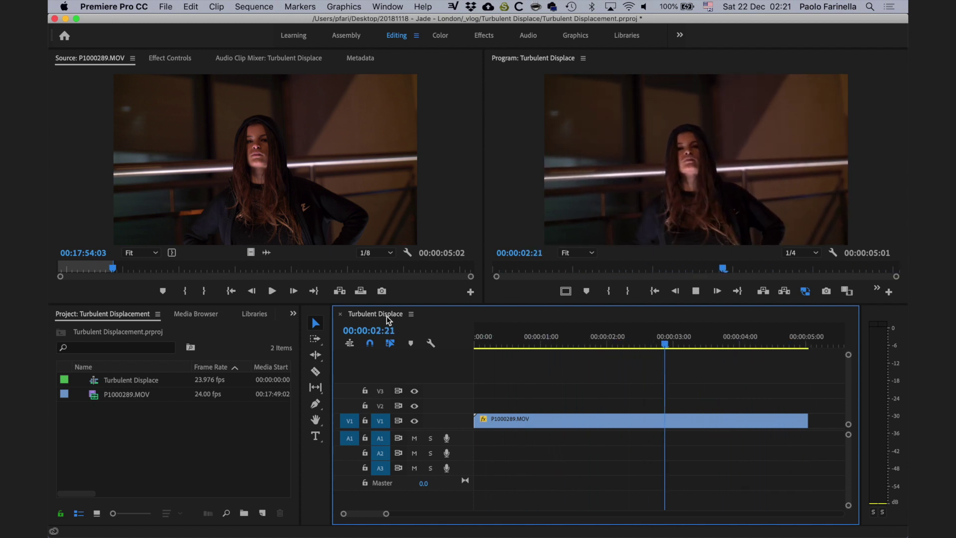
{"action": "key", "text": "space"}
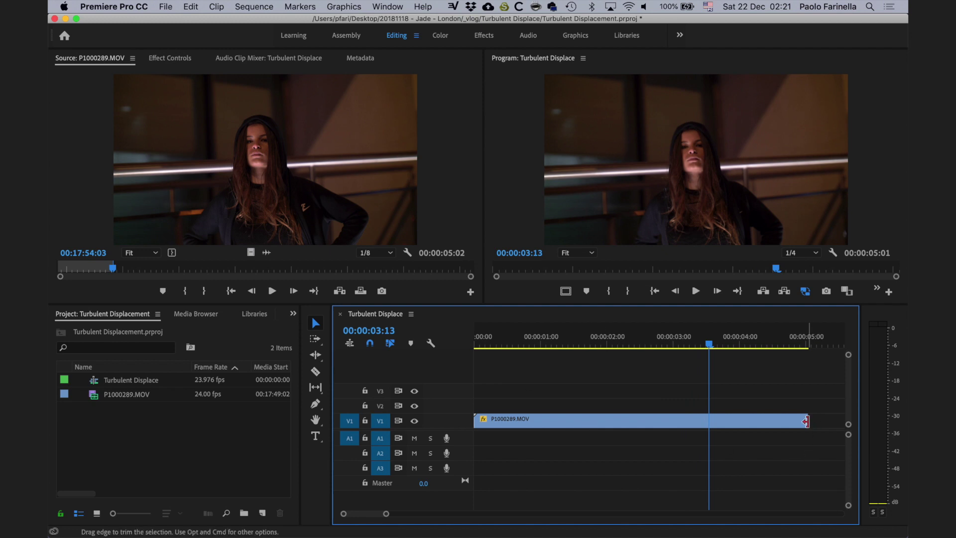
{"action": "left_click_drag", "start_coordinate": [807, 421], "coordinate": [710, 422]}
{"action": "key", "text": "backslash"}
{"action": "key", "text": "space"}
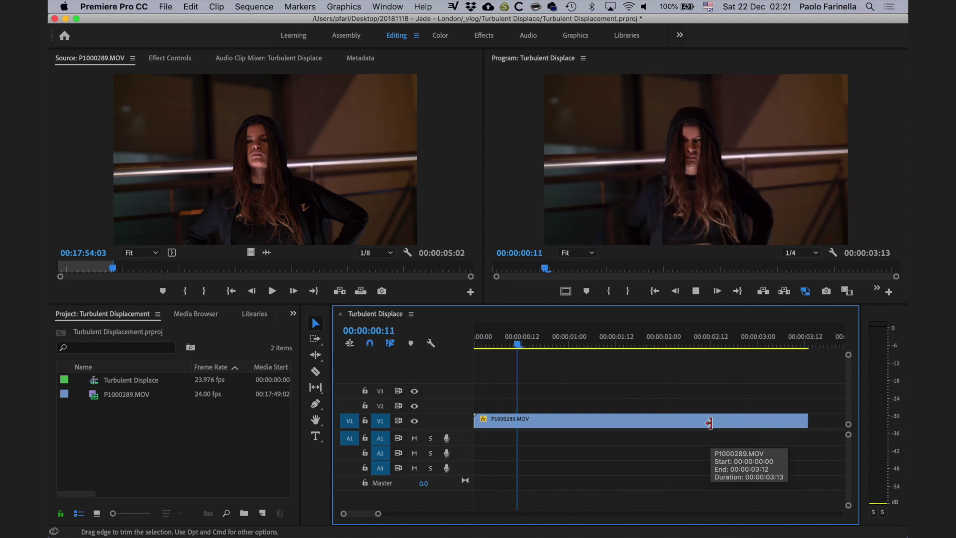
Duplicate P1000289.MOV onto track V2 and disable the V1 original.
{"action": "left_click", "coordinate": [601, 421]}
{"action": "left_click_drag", "start_coordinate": [600, 421], "coordinate": [601, 406]}
{"action": "key", "text": "shift+e"}
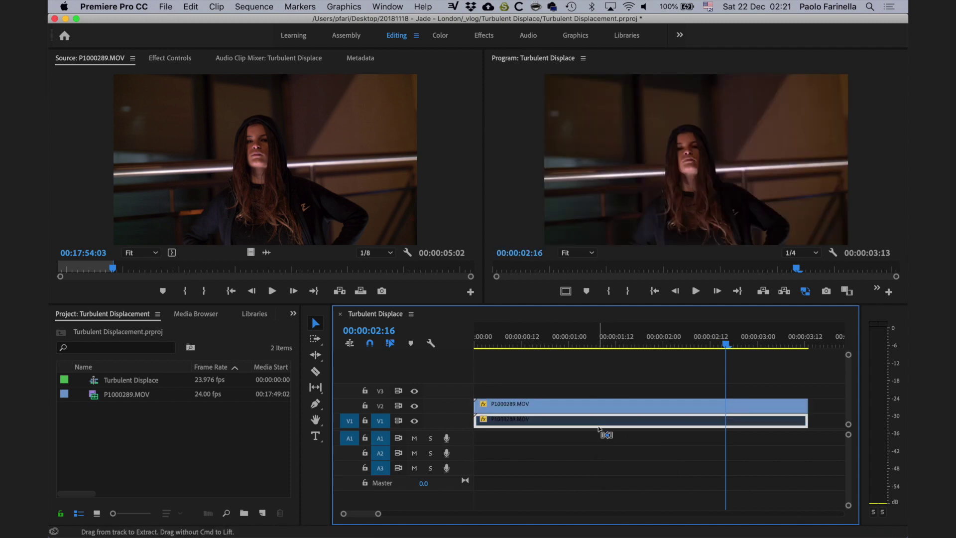
Replace the V2 clip with an After Effects composition.
{"action": "left_click", "coordinate": [605, 404]}
{"action": "right_click", "coordinate": [605, 403]}
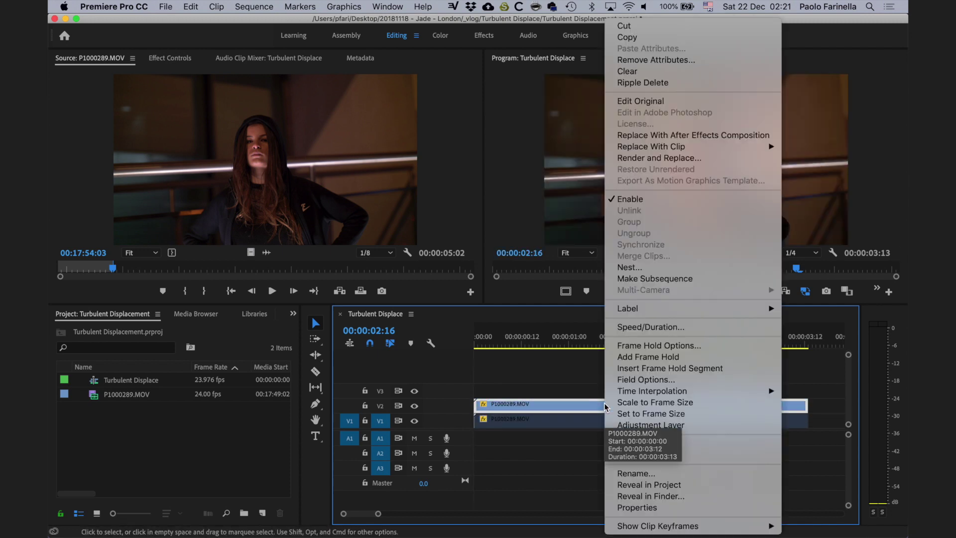
{"action": "left_click", "coordinate": [653, 137]}
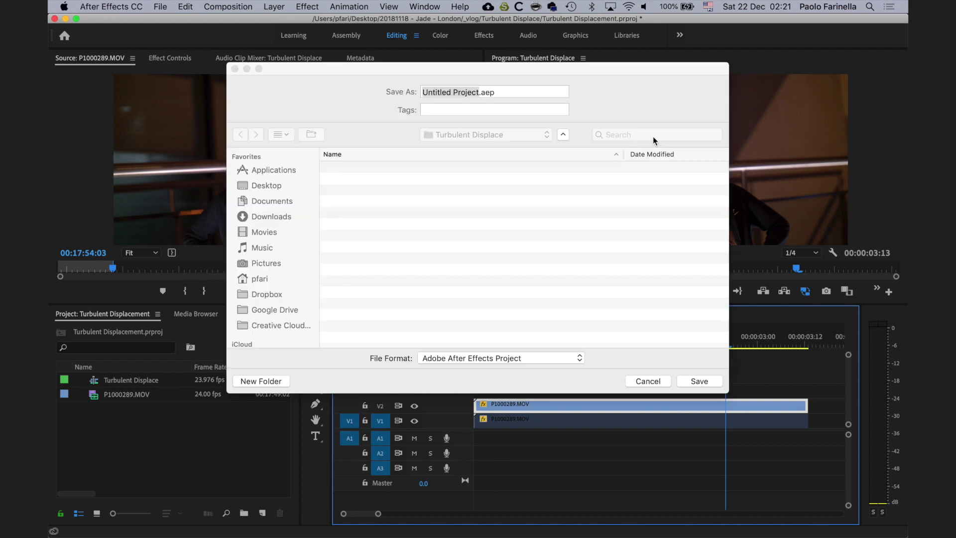
Save the new After Effects project as Turbulent Displace.aep.
{"action": "type", "text": "Turbulent Displace"}
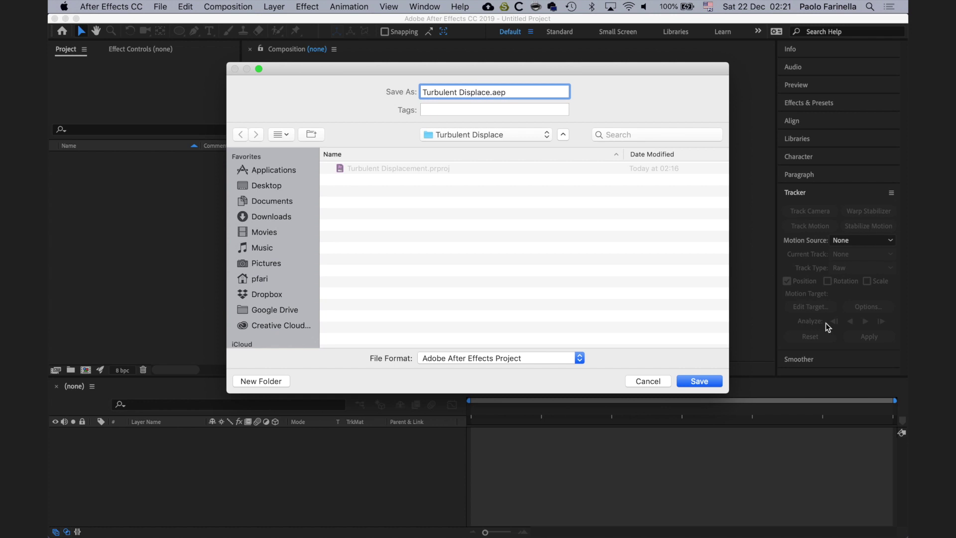
{"action": "left_click", "coordinate": [707, 382]}
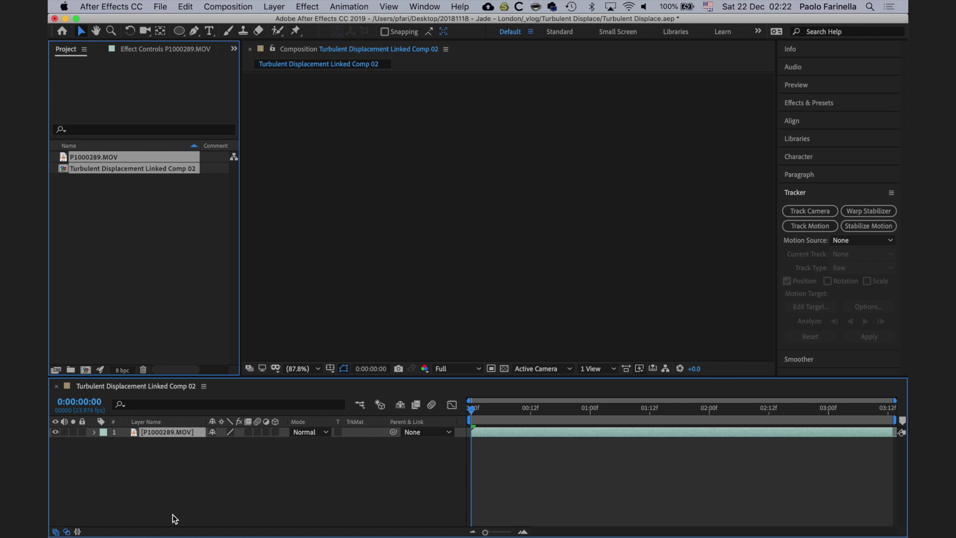
{"action": "left_click", "coordinate": [188, 477]}
Preview the linked comp and scrub through the P1000289.MOV footage.
{"action": "key", "text": "space"}
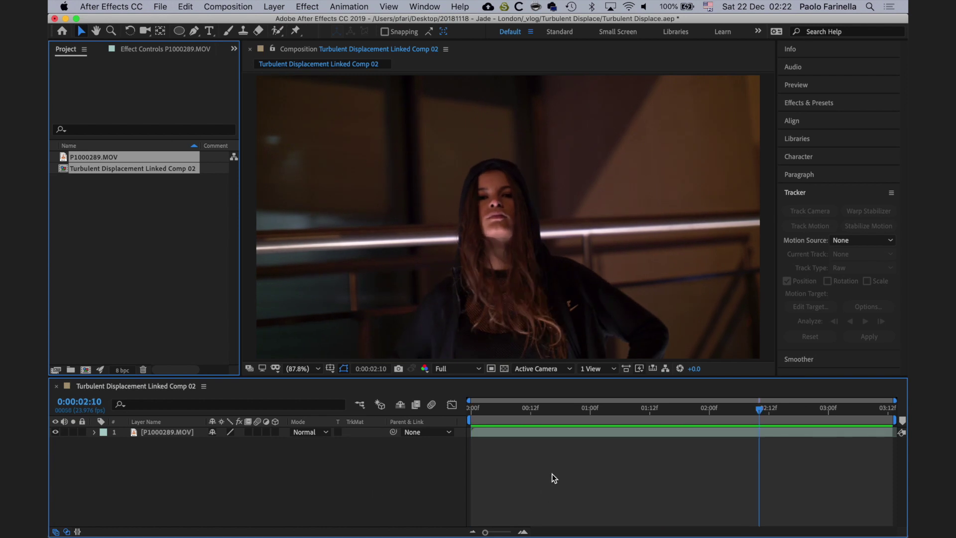
{"action": "left_click_drag", "start_coordinate": [498, 407], "coordinate": [654, 406]}
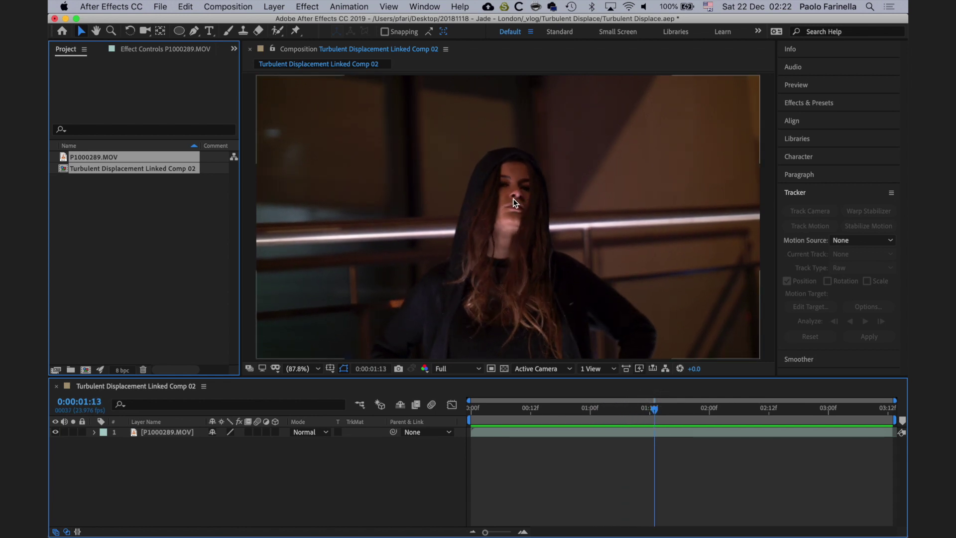
{"action": "left_click_drag", "start_coordinate": [654, 408], "coordinate": [458, 412]}
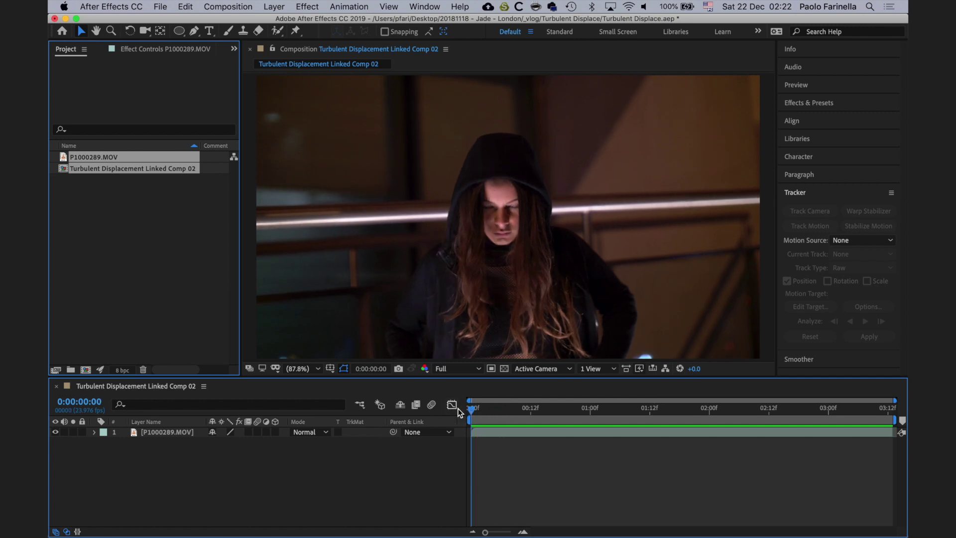
Add a null object layer named Tracker Face.
{"action": "right_click", "coordinate": [275, 450]}
{"action": "mouse_move", "coordinate": [307, 407]}
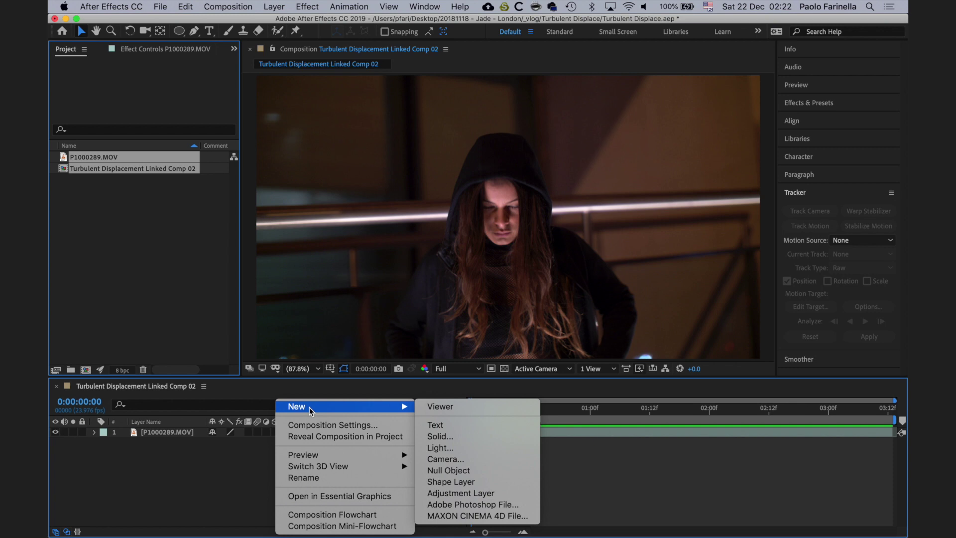
{"action": "left_click", "coordinate": [480, 470]}
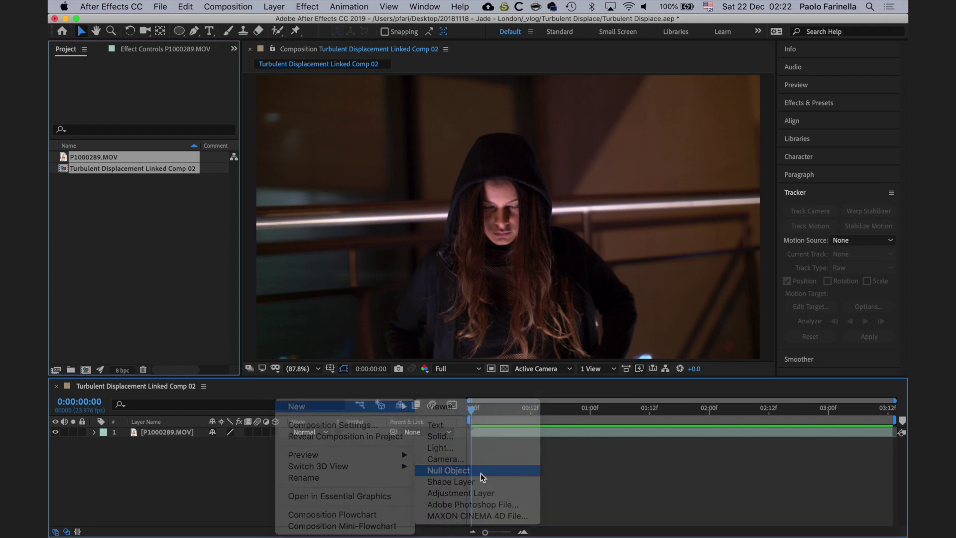
{"action": "key", "text": "Return"}
{"action": "type", "text": "Trac"}
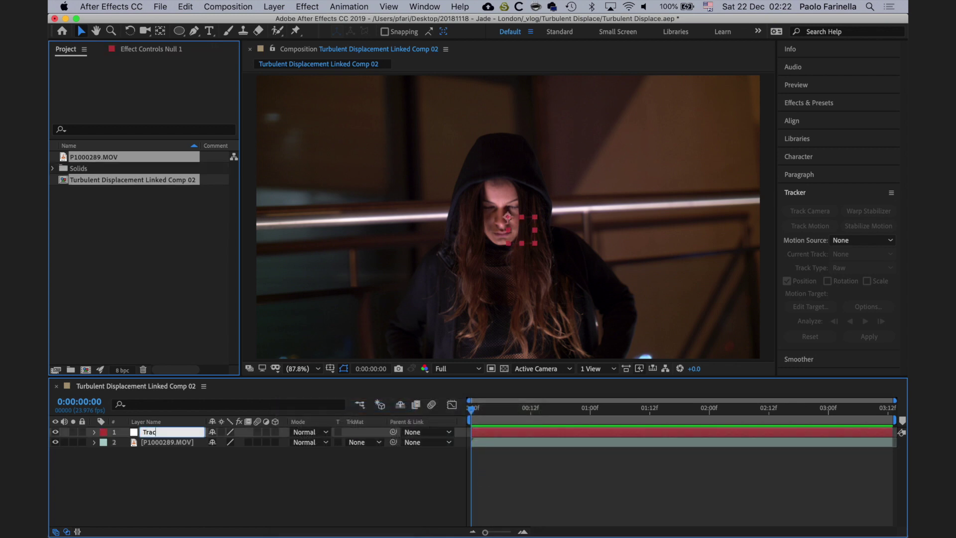
{"action": "type", "text": "ker Face"}
{"action": "key", "text": "Return"}
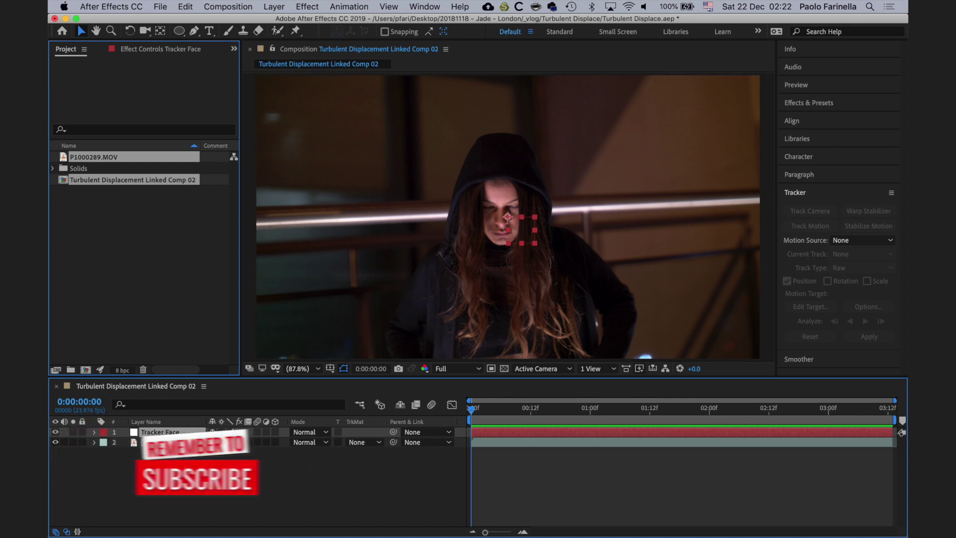
Start Track Motion on the P1000289.MOV footage, viewing the layer at 400%.
{"action": "left_click", "coordinate": [172, 443]}
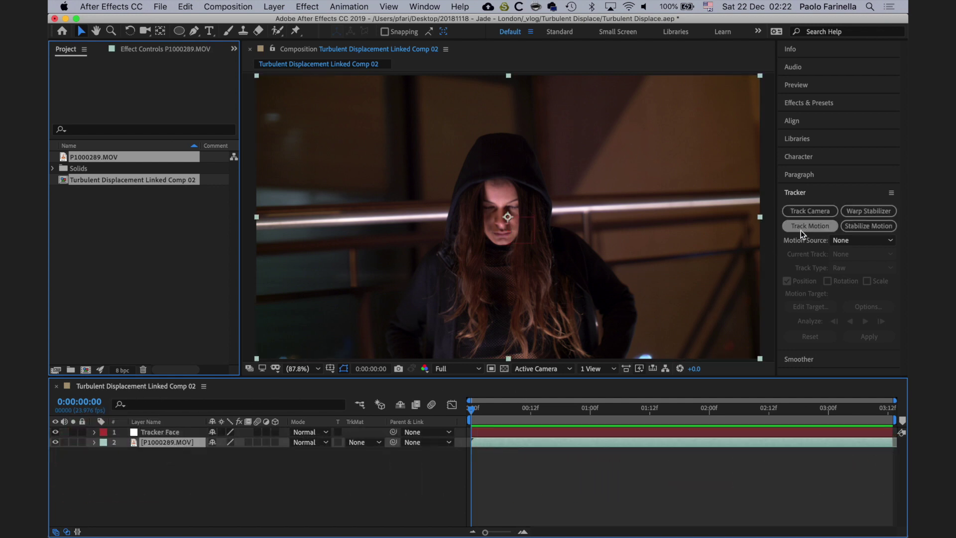
{"action": "left_click", "coordinate": [804, 228]}
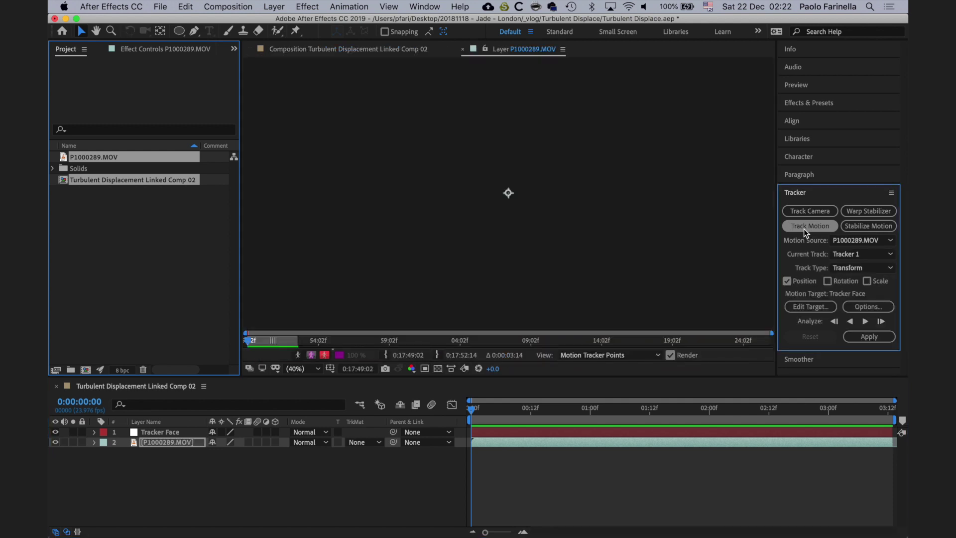
{"action": "left_click", "coordinate": [298, 369]}
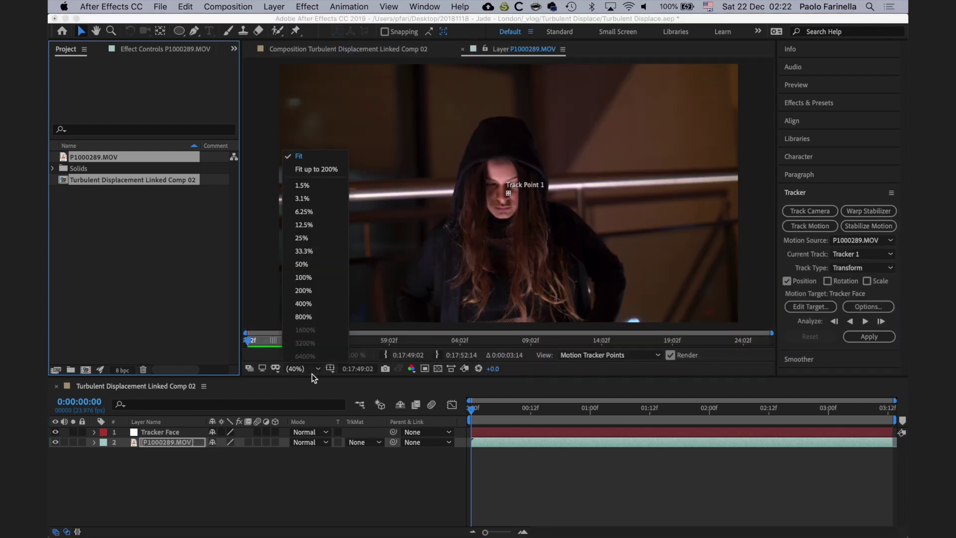
{"action": "left_click", "coordinate": [323, 304]}
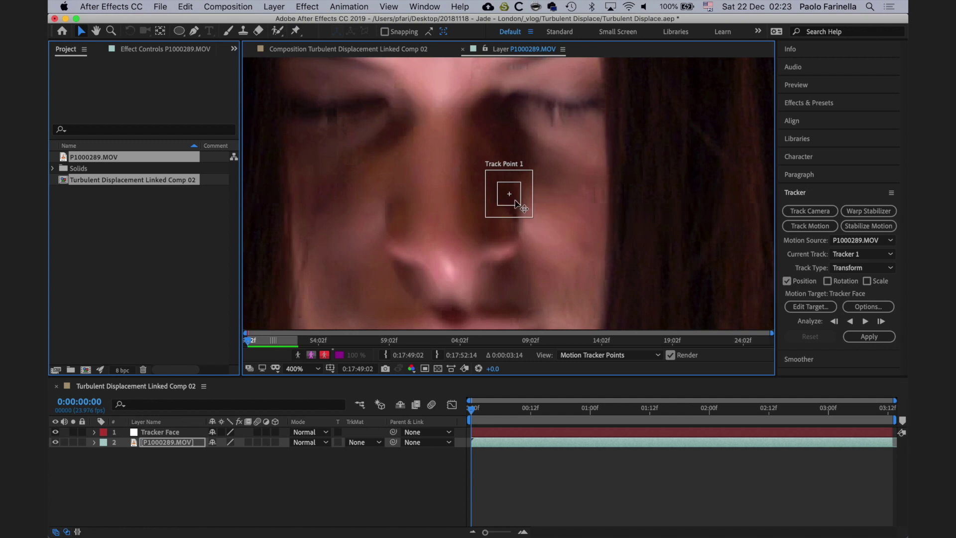
Position and resize Track Point 1's feature and search boxes over the nose tip.
{"action": "left_click_drag", "start_coordinate": [516, 202], "coordinate": [580, 323]}
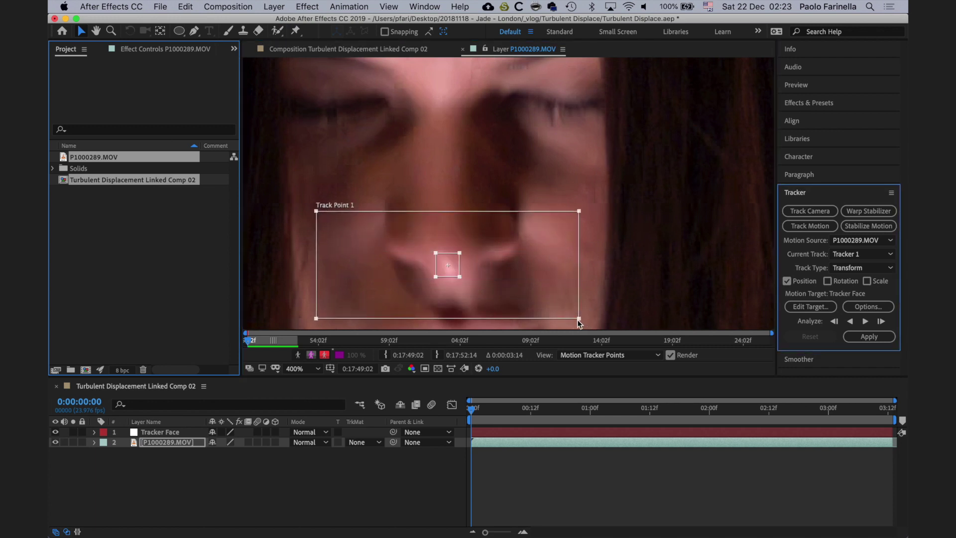
{"action": "left_click_drag", "start_coordinate": [457, 283], "coordinate": [530, 312]}
{"action": "mouse_move", "coordinate": [464, 274]}
{"action": "left_mouse_down"}
{"action": "mouse_move", "coordinate": [477, 275]}
{"action": "mouse_move", "coordinate": [471, 282]}
{"action": "left_mouse_up"}
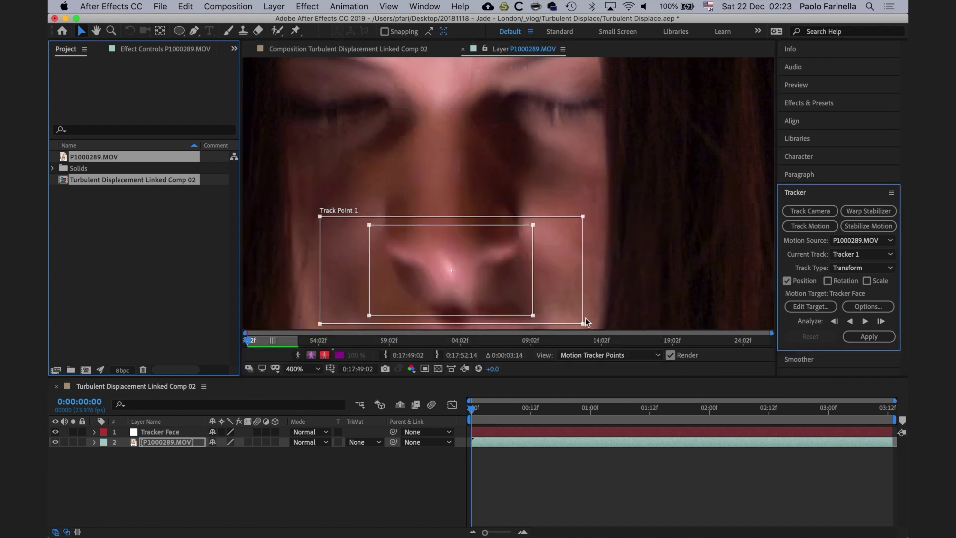
{"action": "left_click_drag", "start_coordinate": [583, 217], "coordinate": [586, 194]}
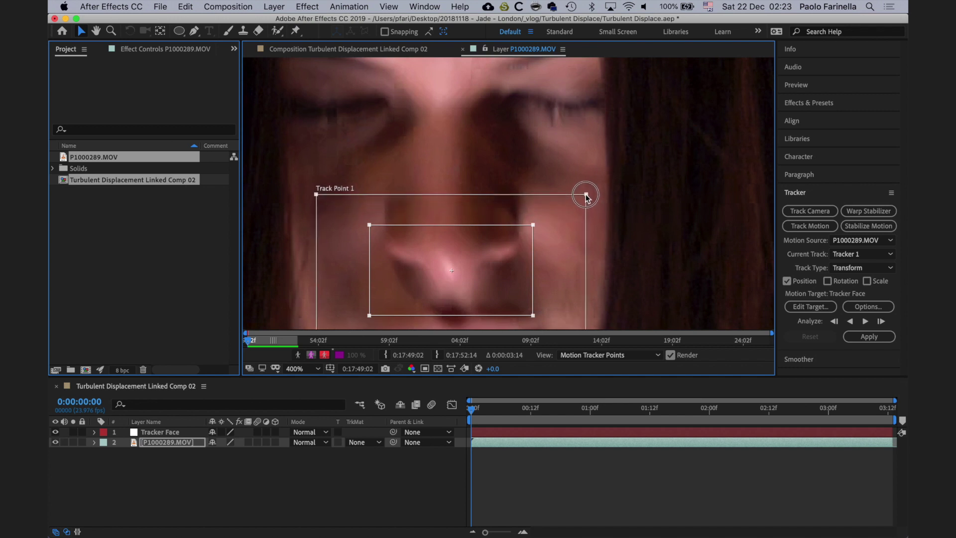
{"action": "left_click_drag", "start_coordinate": [533, 224], "coordinate": [593, 181]}
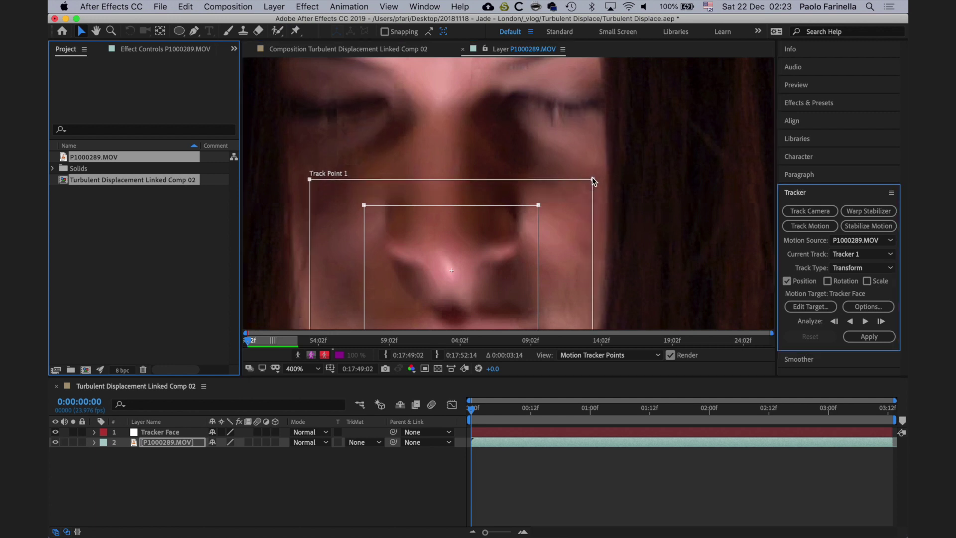
{"action": "left_click", "coordinate": [300, 368]}
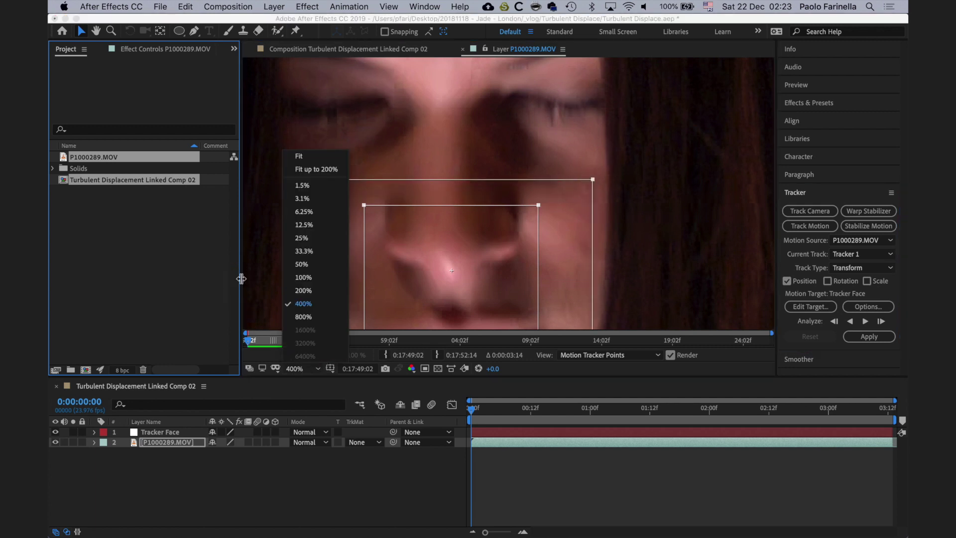
{"action": "left_click", "coordinate": [264, 358]}
{"action": "key", "text": "h"}
{"action": "left_click_drag", "start_coordinate": [280, 294], "coordinate": [300, 247]}
{"action": "key", "text": "v"}
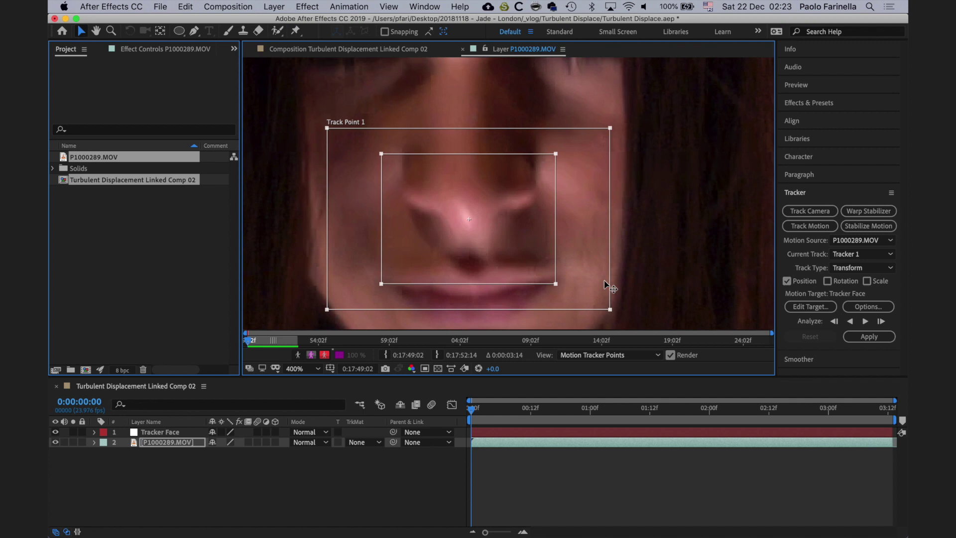
{"action": "left_click", "coordinate": [316, 369]}
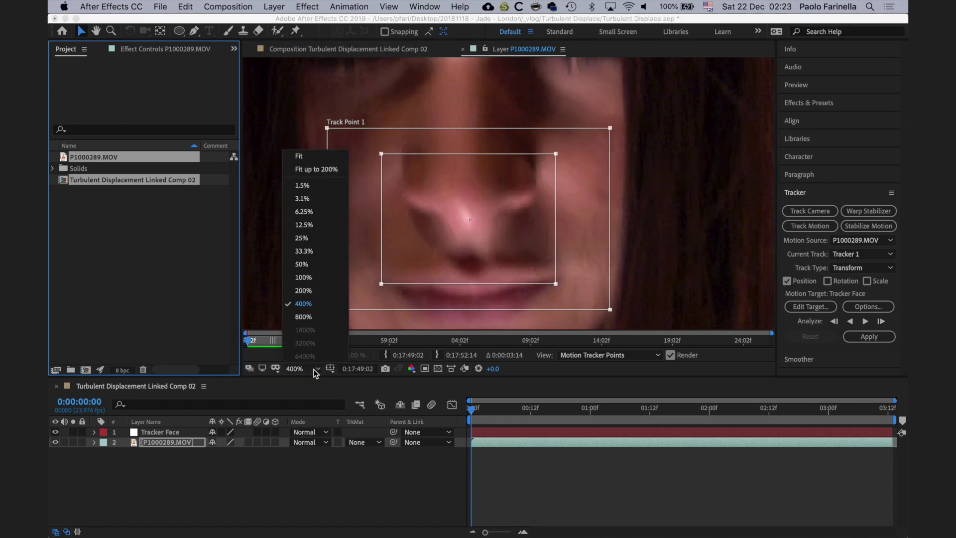
{"action": "left_click", "coordinate": [318, 291]}
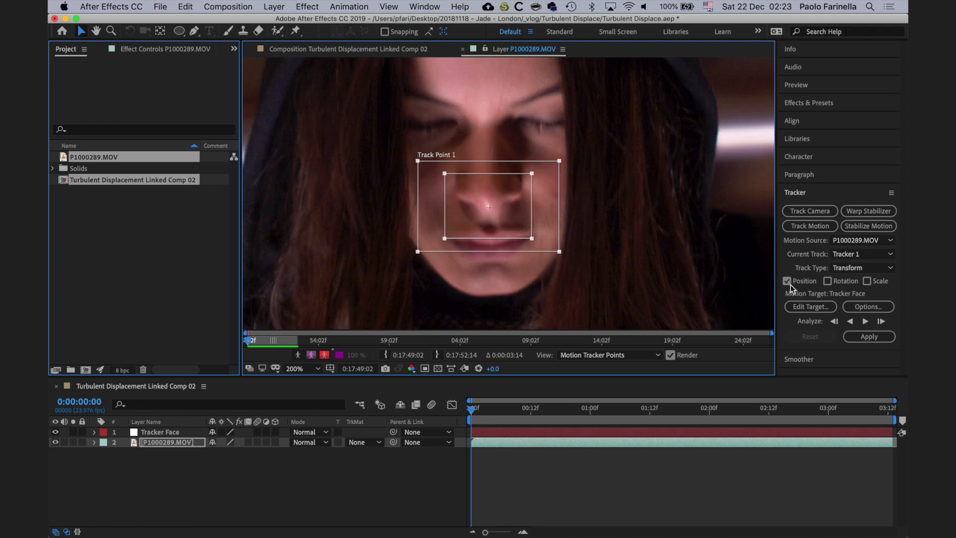
Track the nose forward and set Tracker Face as the motion target.
{"action": "left_click", "coordinate": [866, 322]}
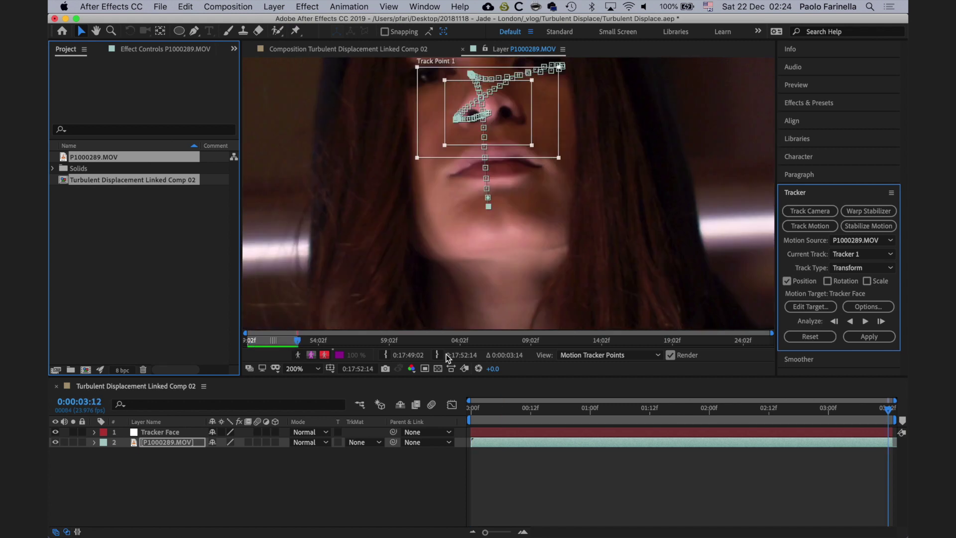
{"action": "left_click_drag", "start_coordinate": [418, 285], "coordinate": [418, 340]}
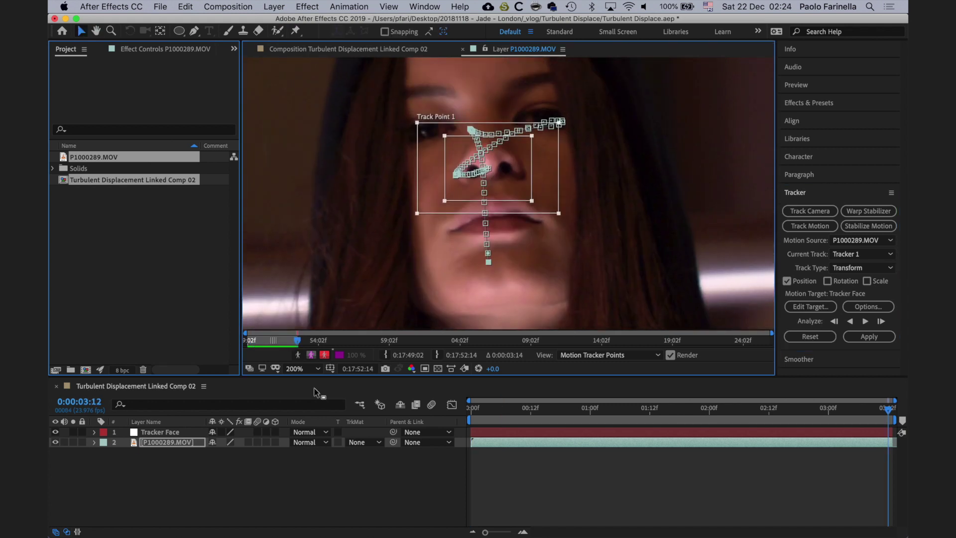
{"action": "left_click", "coordinate": [167, 434]}
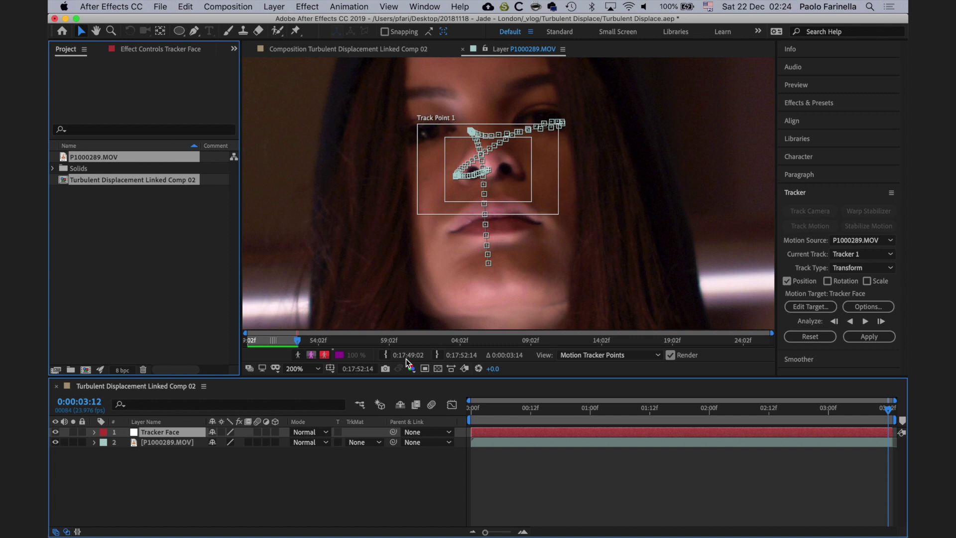
{"action": "left_click", "coordinate": [816, 308]}
{"action": "left_click", "coordinate": [479, 233]}
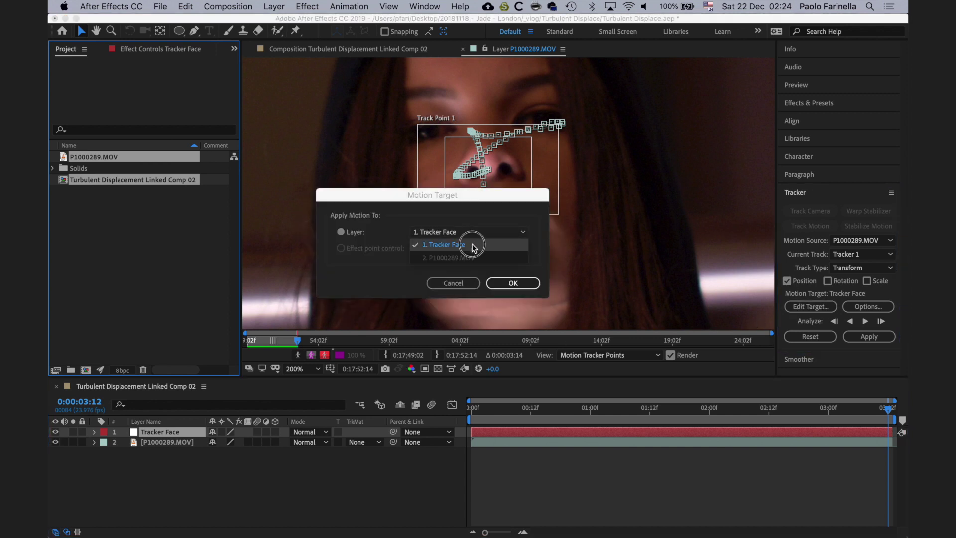
{"action": "left_click", "coordinate": [470, 244]}
{"action": "left_click", "coordinate": [505, 282]}
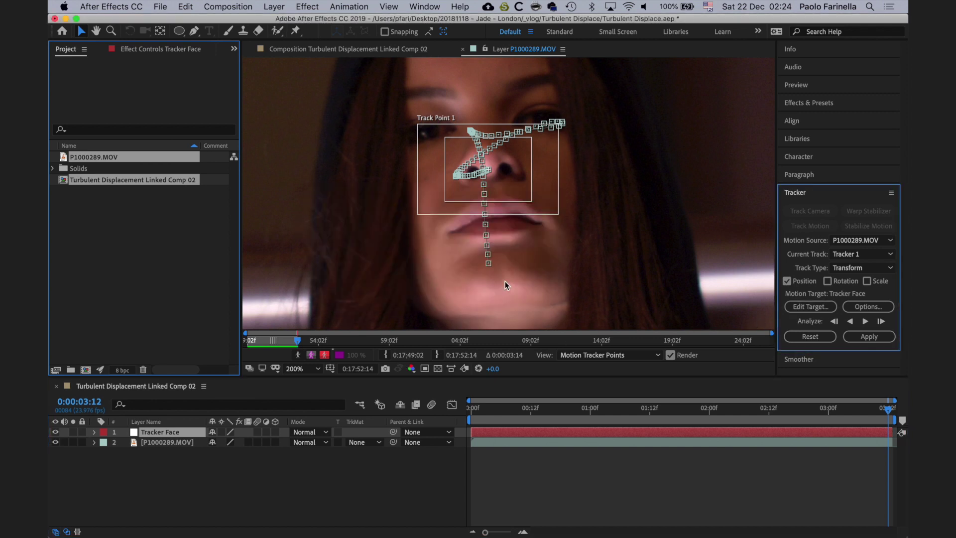
Apply the track to Tracker Face in X and Y, then hide that layer.
{"action": "left_click", "coordinate": [867, 337]}
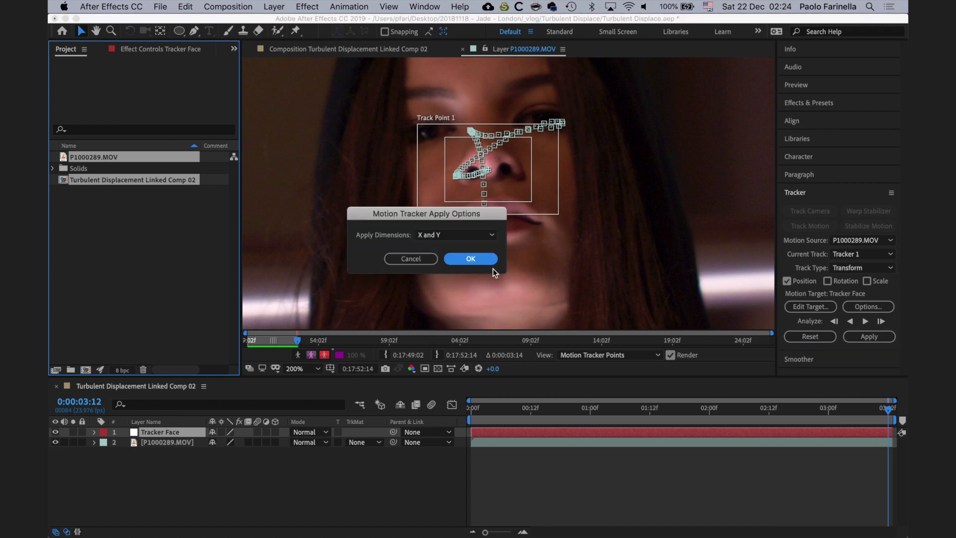
{"action": "left_click", "coordinate": [475, 259]}
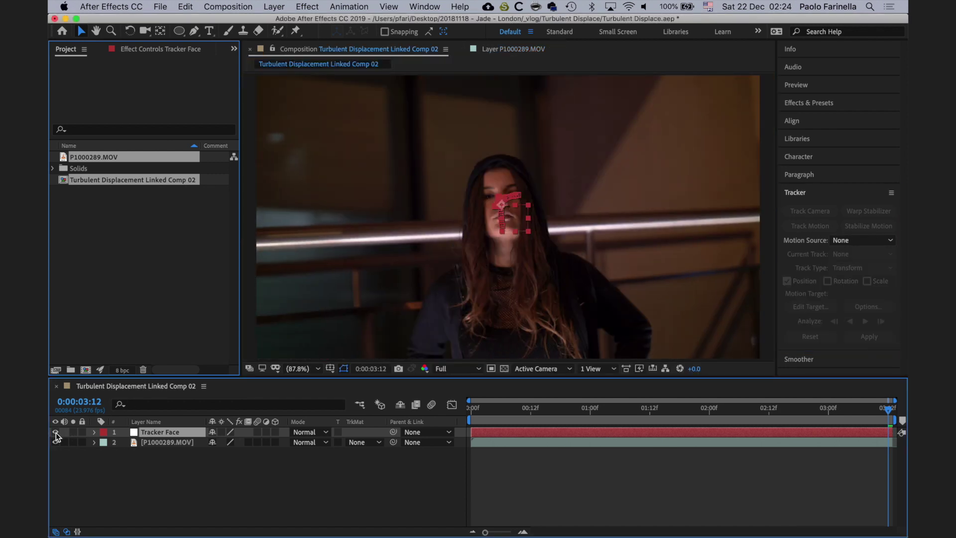
{"action": "left_click", "coordinate": [55, 432]}
{"action": "left_click", "coordinate": [178, 468]}
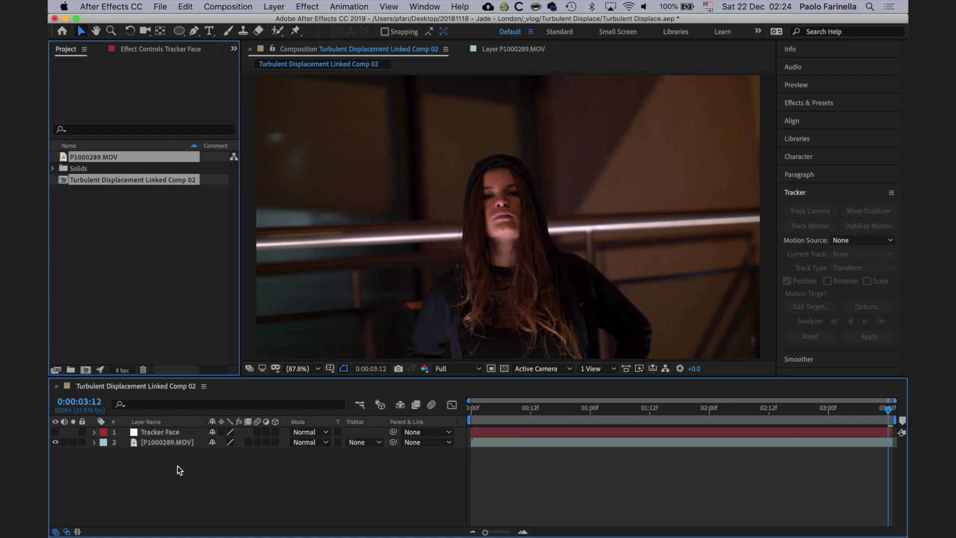
Add a new adjustment layer and name it Exposure Background.
{"action": "right_click", "coordinate": [212, 459]}
{"action": "mouse_move", "coordinate": [268, 406]}
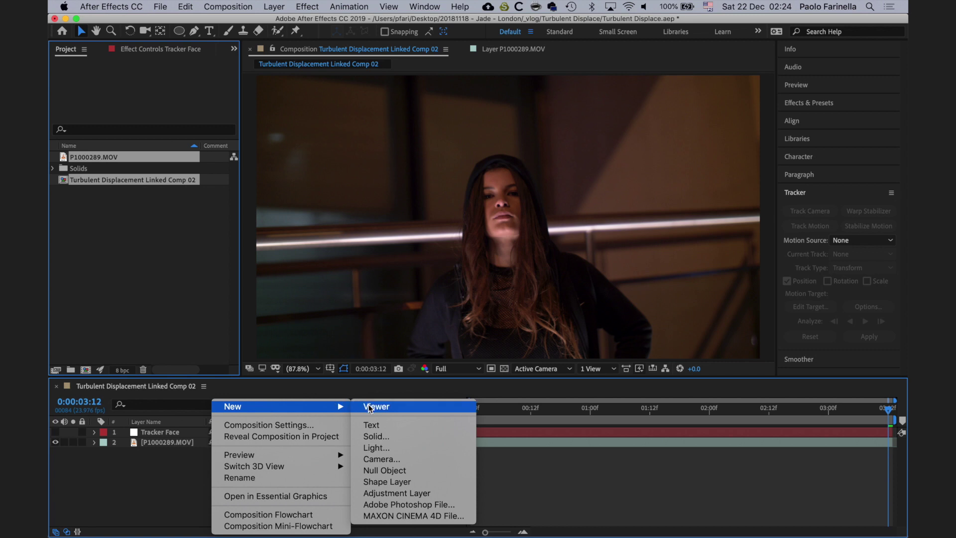
{"action": "left_click", "coordinate": [401, 493]}
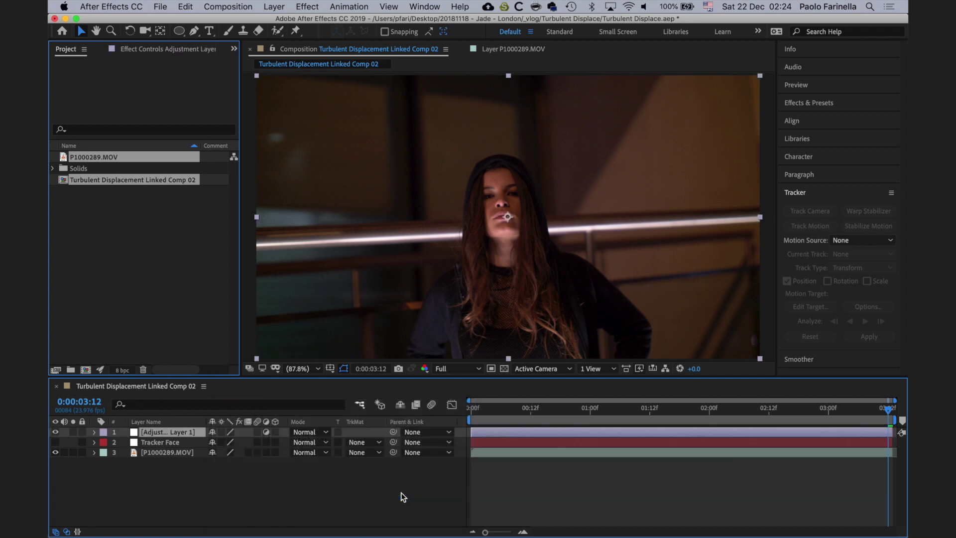
{"action": "key", "text": "Return"}
{"action": "type", "text": "Expos"}
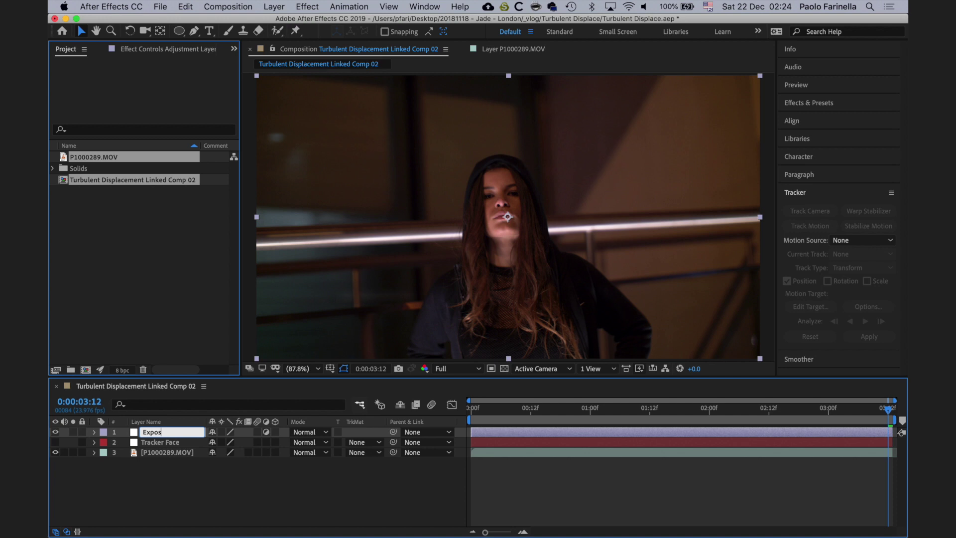
{"action": "type", "text": "ure Background"}
{"action": "key", "text": "Return"}
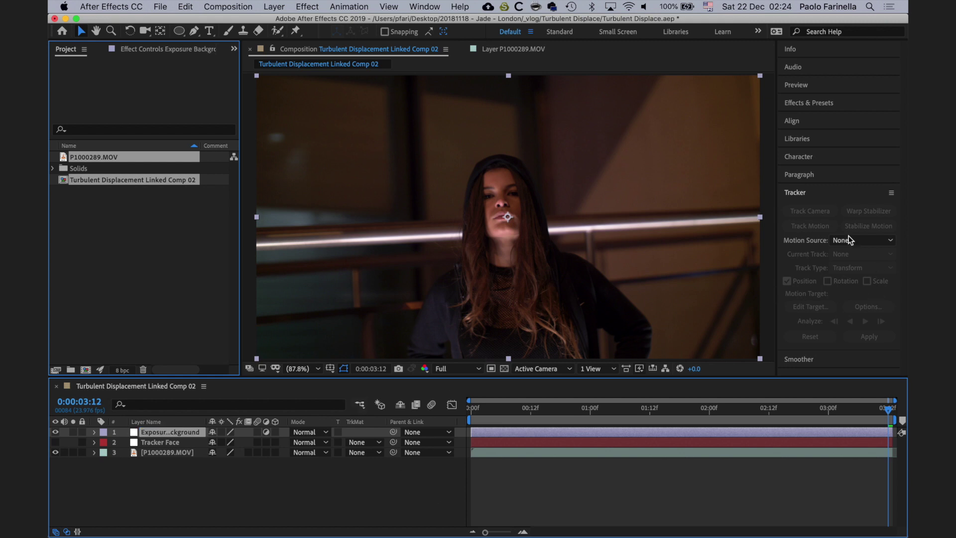
Apply Lumetri Color to Exposure Background and draw an elliptical mask around the face at frame 0.
{"action": "left_click", "coordinate": [808, 103]}
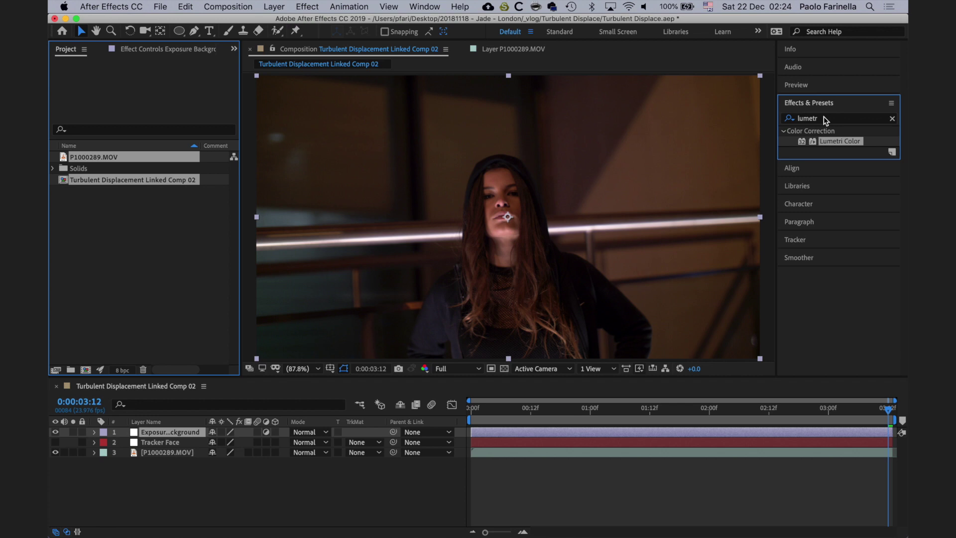
{"action": "left_click_drag", "start_coordinate": [836, 144], "coordinate": [179, 433]}
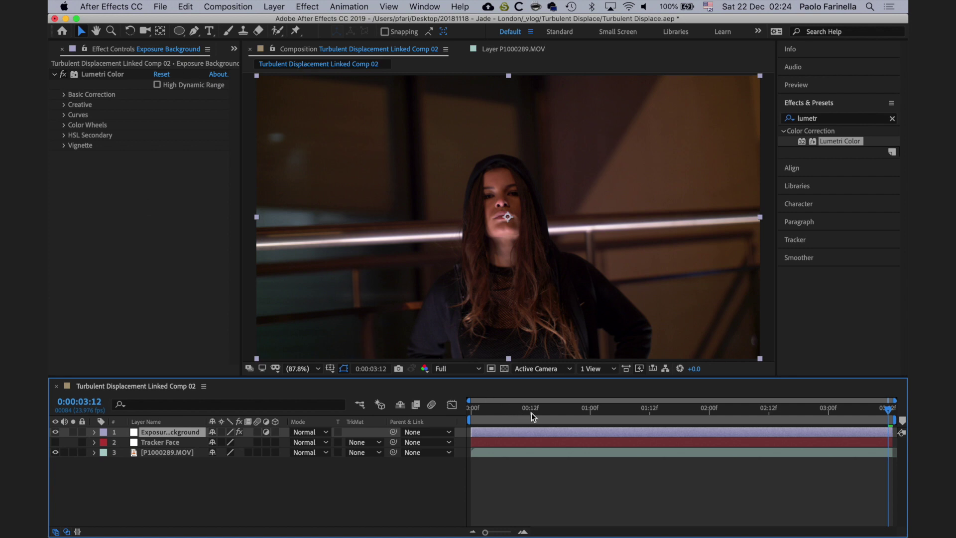
{"action": "left_click_drag", "start_coordinate": [473, 410], "coordinate": [457, 412]}
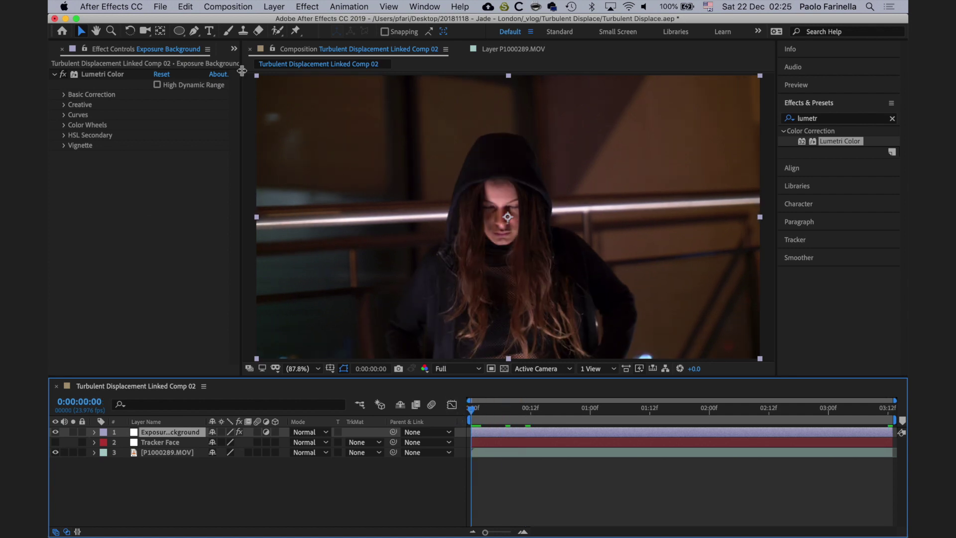
{"action": "mouse_move", "coordinate": [180, 32]}
{"action": "left_mouse_down"}
{"action": "mouse_move", "coordinate": [213, 38]}
{"action": "mouse_move", "coordinate": [219, 57]}
{"action": "left_mouse_up"}
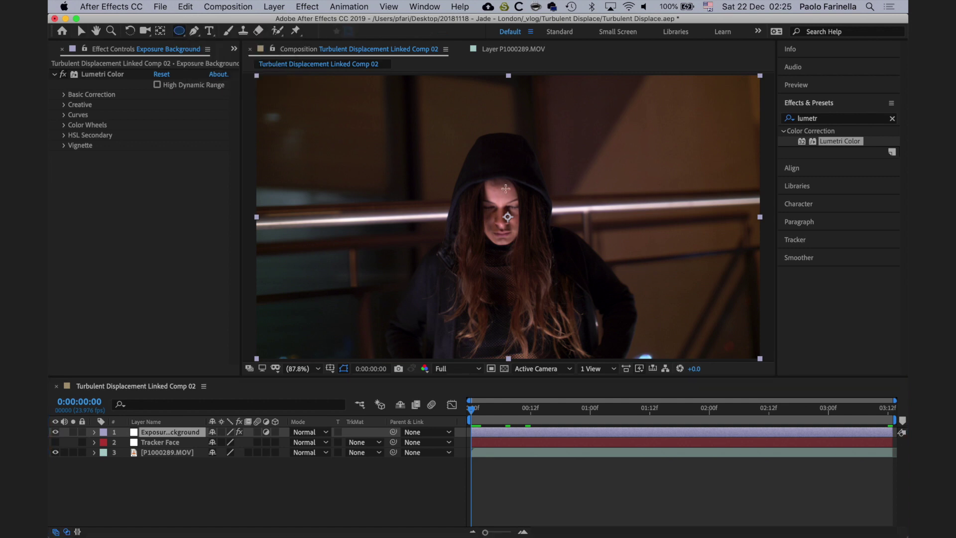
{"action": "mouse_move", "coordinate": [486, 183]}
{"action": "left_mouse_down"}
{"action": "mouse_move", "coordinate": [502, 237]}
{"action": "mouse_move", "coordinate": [527, 261]}
{"action": "left_mouse_up"}
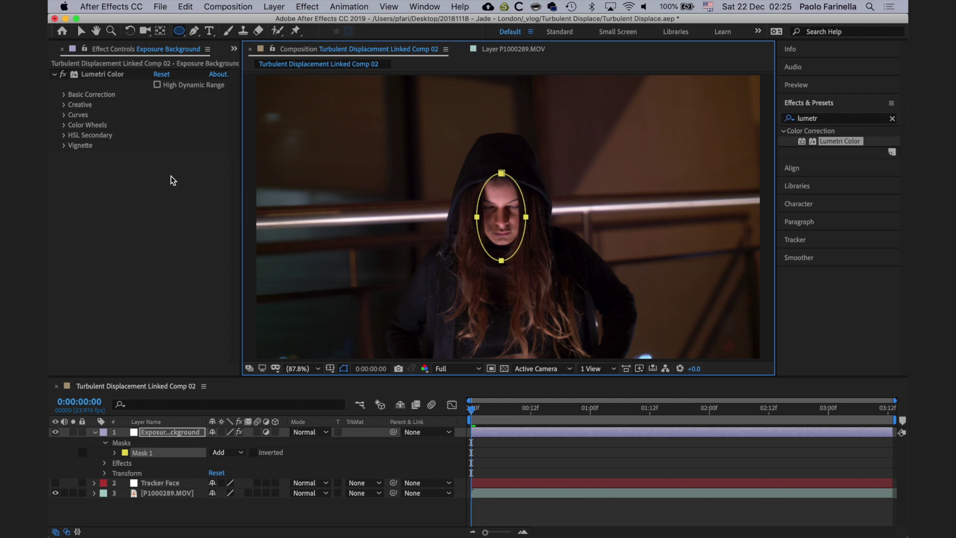
{"action": "left_click", "coordinate": [70, 94]}
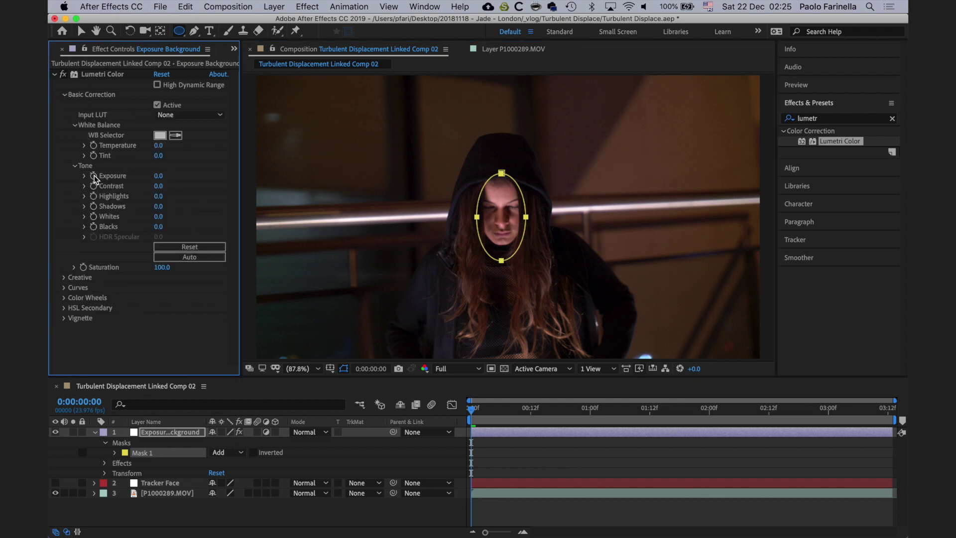
{"action": "left_click", "coordinate": [83, 176]}
Raise Lumetri Exposure to 5.0 and zoom the viewer to 400% on the face.
{"action": "left_click_drag", "start_coordinate": [158, 192], "coordinate": [259, 194]}
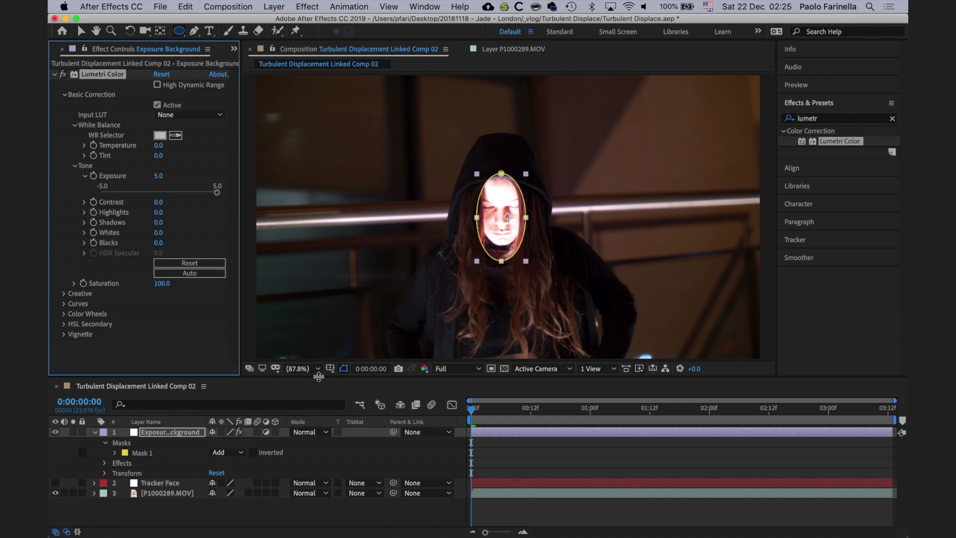
{"action": "left_click", "coordinate": [317, 369]}
{"action": "left_click", "coordinate": [318, 303]}
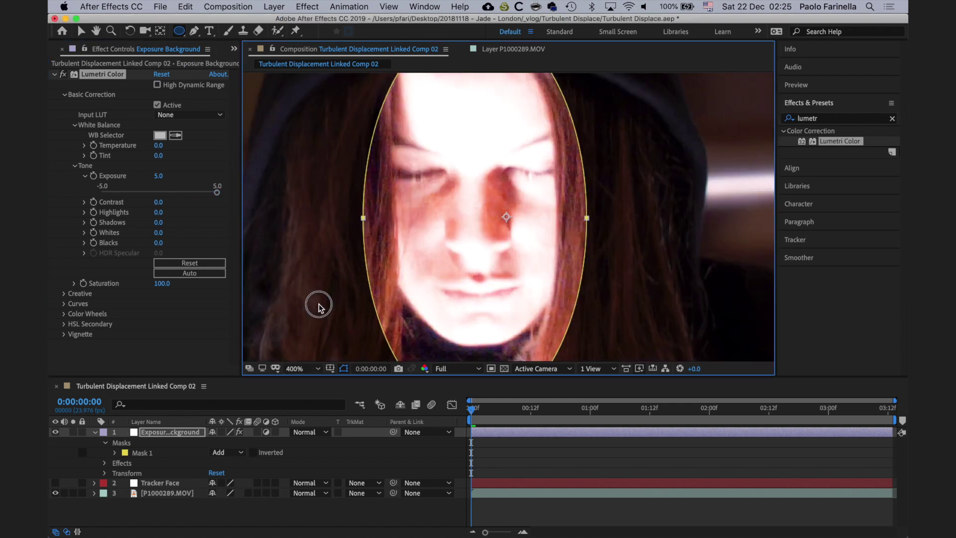
{"action": "left_click_drag", "start_coordinate": [320, 269], "coordinate": [367, 271]}
{"action": "key", "text": "space"}
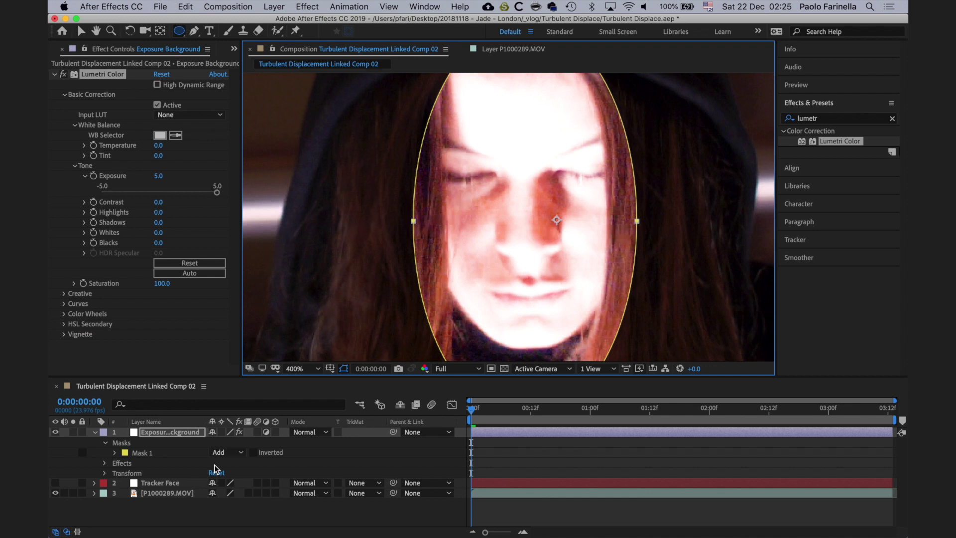
Give Mask 1 an 81-pixel feather and -10 pixel expansion, then fit the view.
{"action": "left_click", "coordinate": [115, 453]}
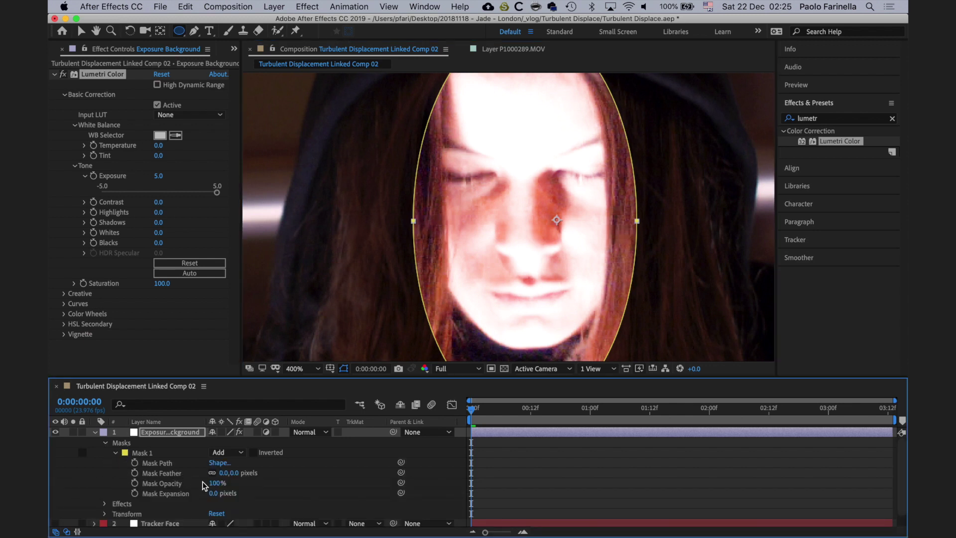
{"action": "left_click_drag", "start_coordinate": [223, 473], "coordinate": [273, 475]}
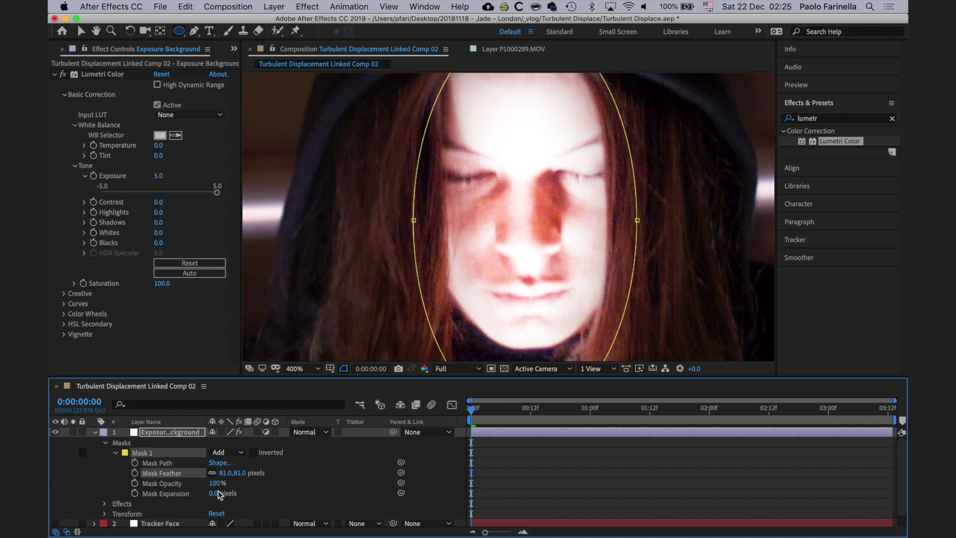
{"action": "left_click_drag", "start_coordinate": [218, 494], "coordinate": [206, 490]}
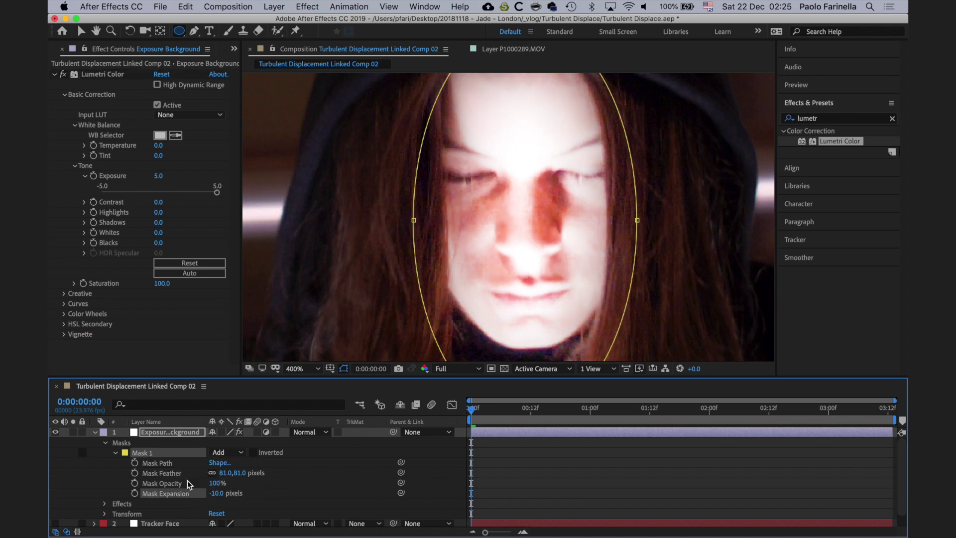
{"action": "left_click", "coordinate": [94, 432]}
{"action": "left_click", "coordinate": [301, 369]}
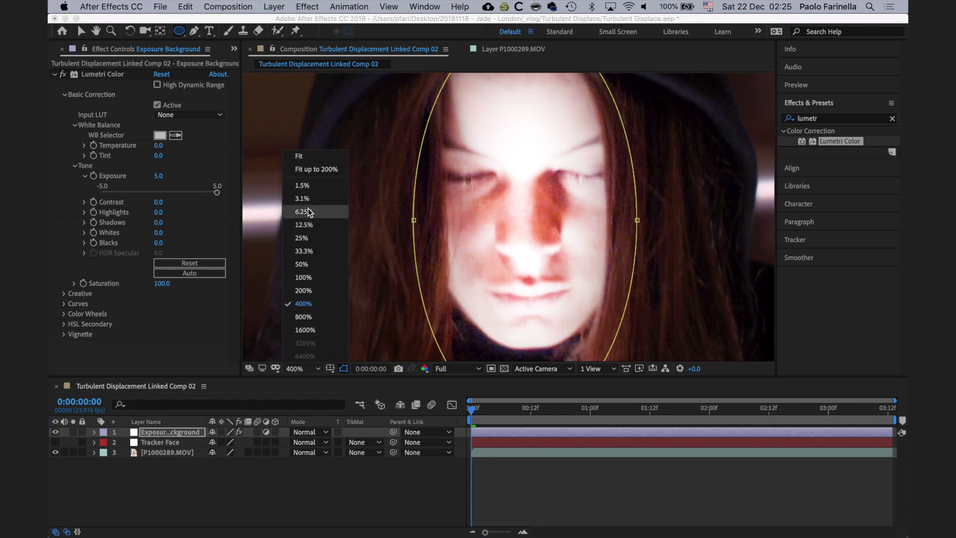
{"action": "left_click", "coordinate": [306, 169]}
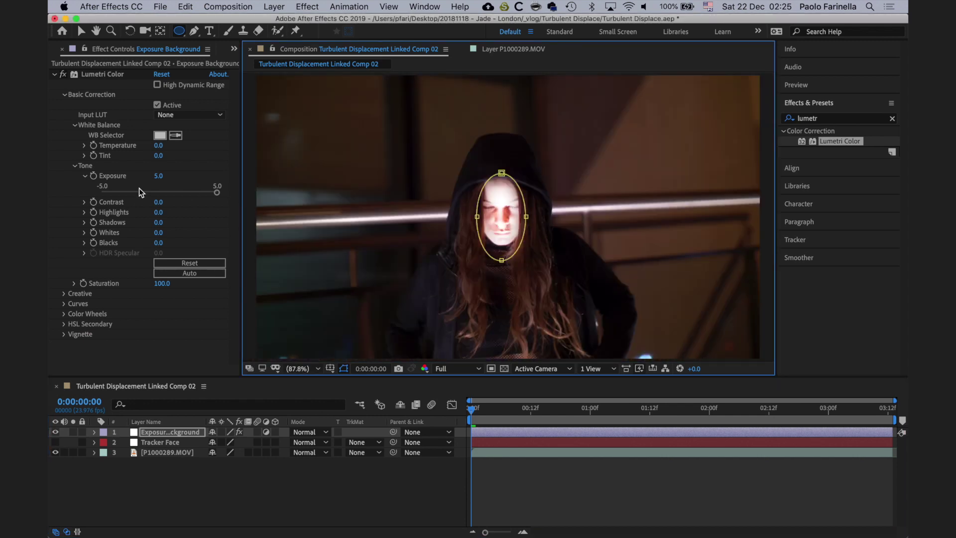
Reset Exposure to 0, nudge it below zero, and set Mask 1 to Subtract.
{"action": "left_click", "coordinate": [159, 176]}
{"action": "type", "text": "0"}
{"action": "key", "text": "Return"}
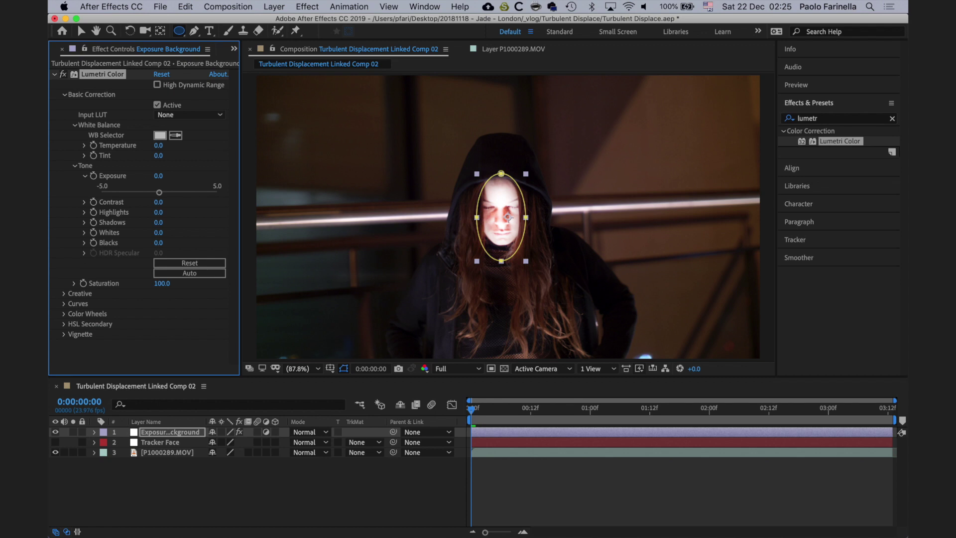
{"action": "left_click_drag", "start_coordinate": [161, 194], "coordinate": [147, 196]}
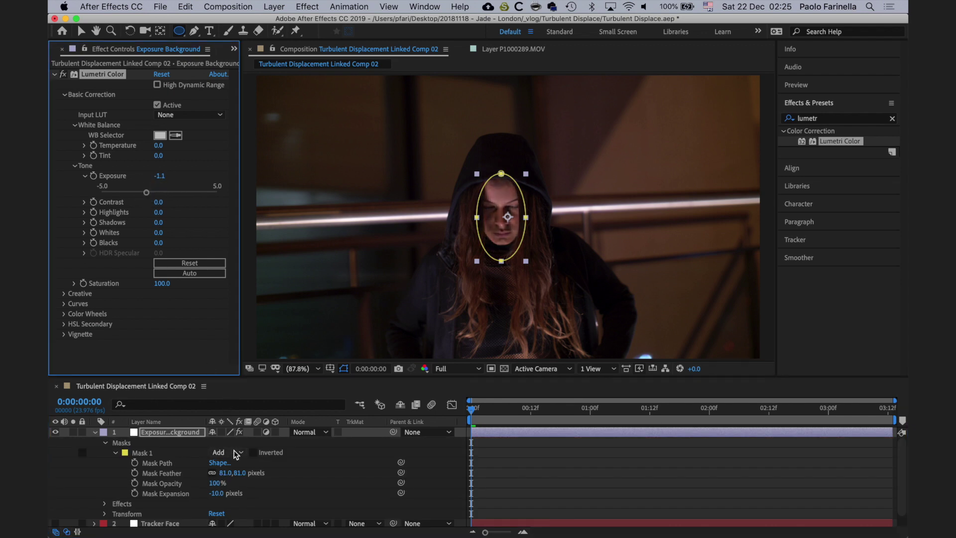
{"action": "left_click", "coordinate": [219, 452]}
{"action": "left_click", "coordinate": [238, 480]}
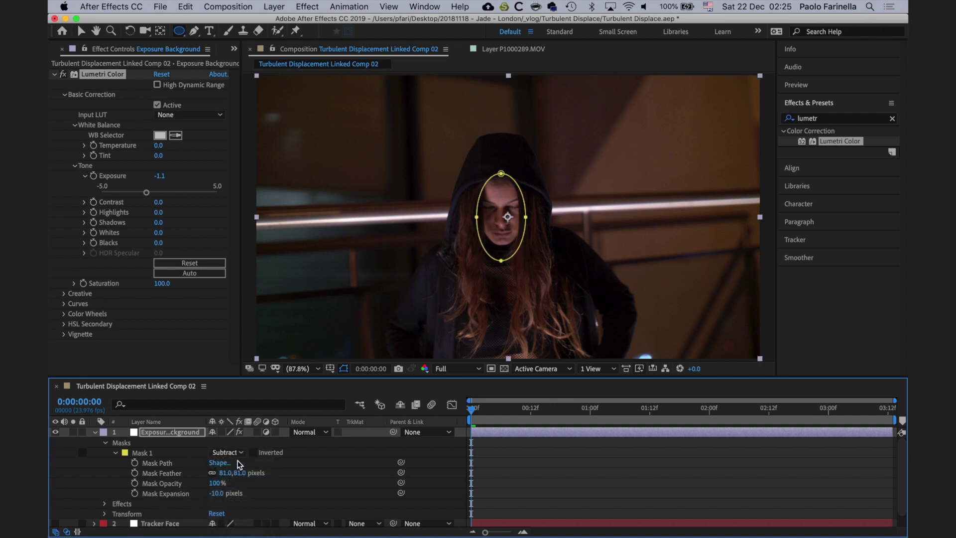
Lower Exposure to -1.3 and toggle the layer's visibility to compare the darkening.
{"action": "left_click_drag", "start_coordinate": [146, 194], "coordinate": [145, 191]}
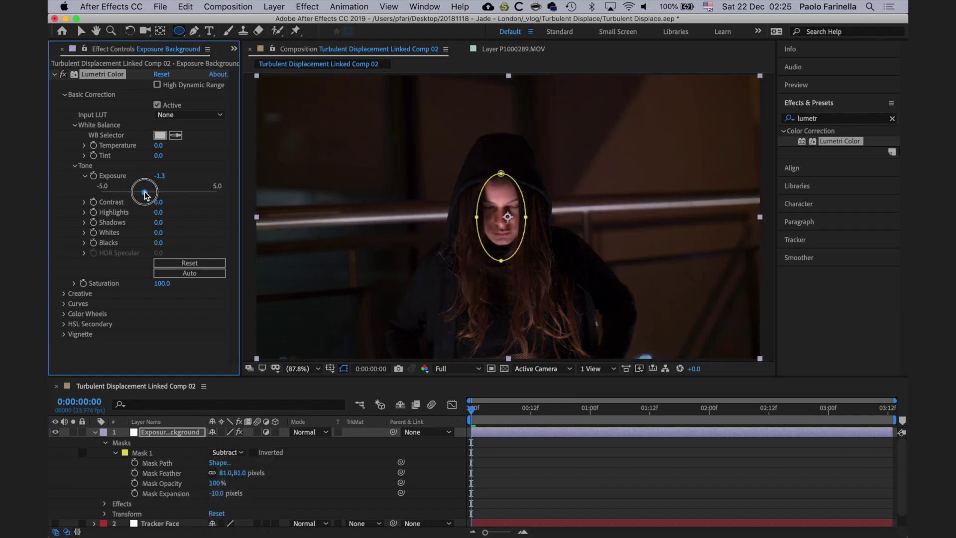
{"action": "left_click", "coordinate": [75, 166]}
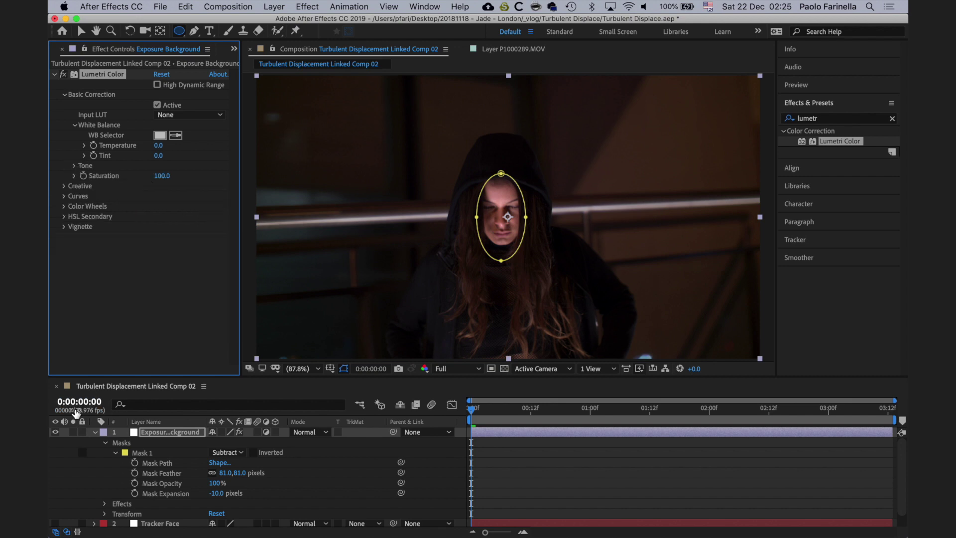
{"action": "left_click", "coordinate": [56, 432]}
{"action": "left_click", "coordinate": [55, 432]}
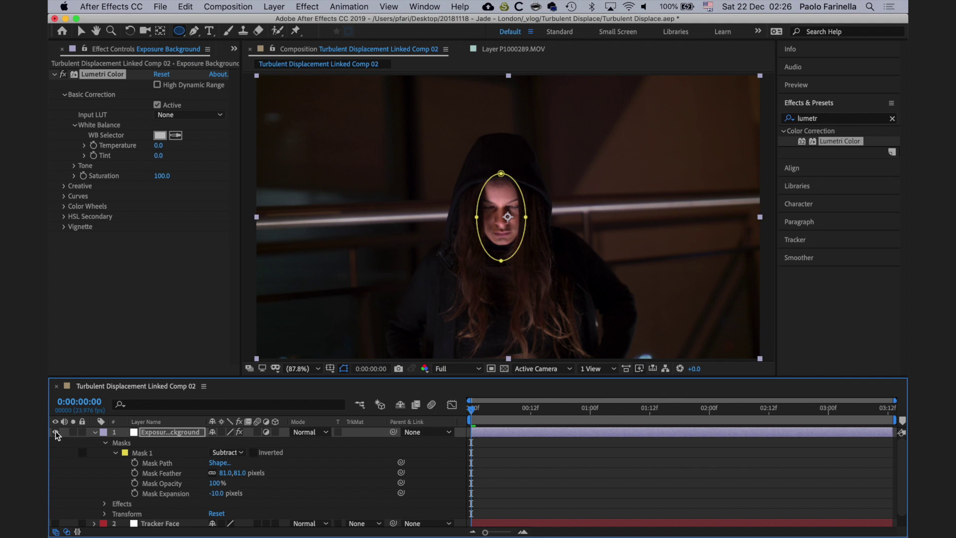
{"action": "left_click", "coordinate": [55, 432]}
Parent the Exposure Background layer to the Tracker Face null.
{"action": "left_click", "coordinate": [55, 432]}
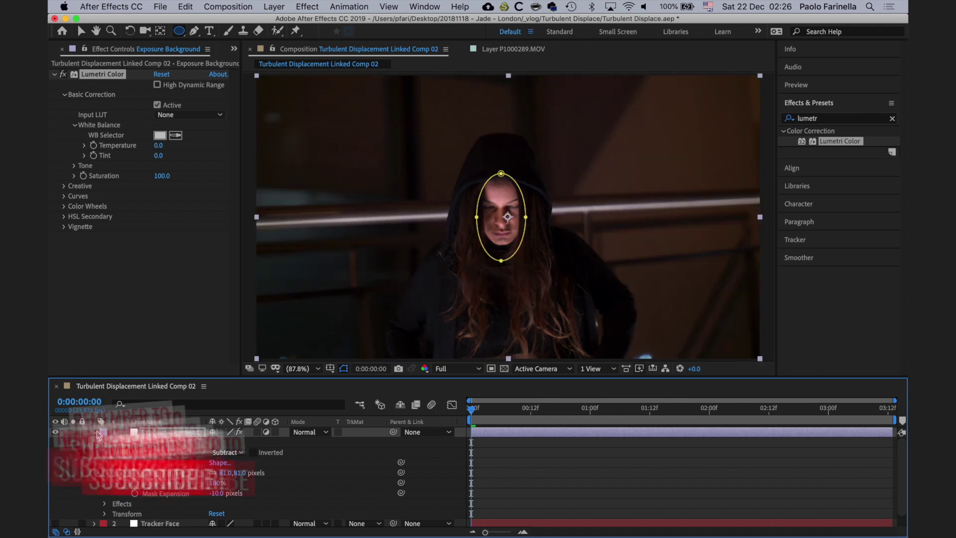
{"action": "left_click", "coordinate": [95, 432]}
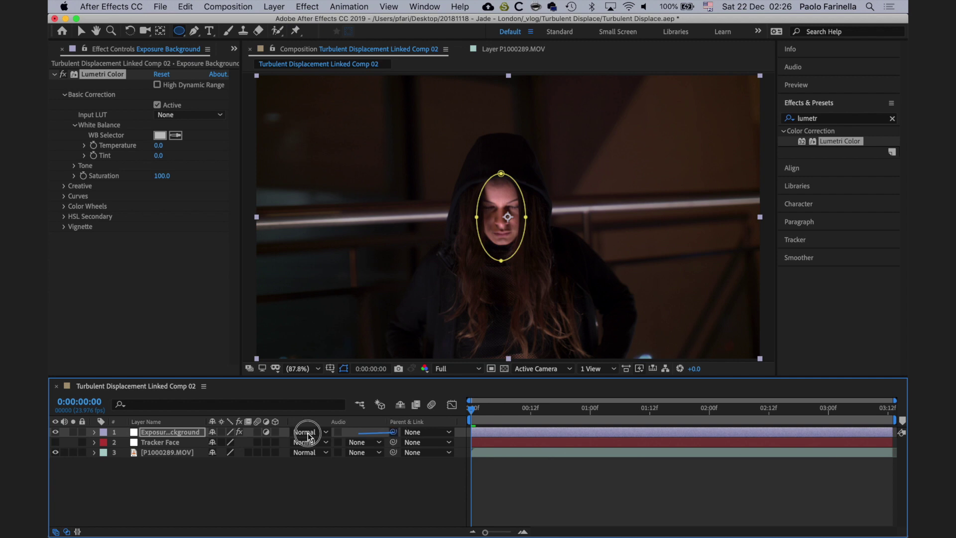
{"action": "left_click_drag", "start_coordinate": [394, 432], "coordinate": [189, 441]}
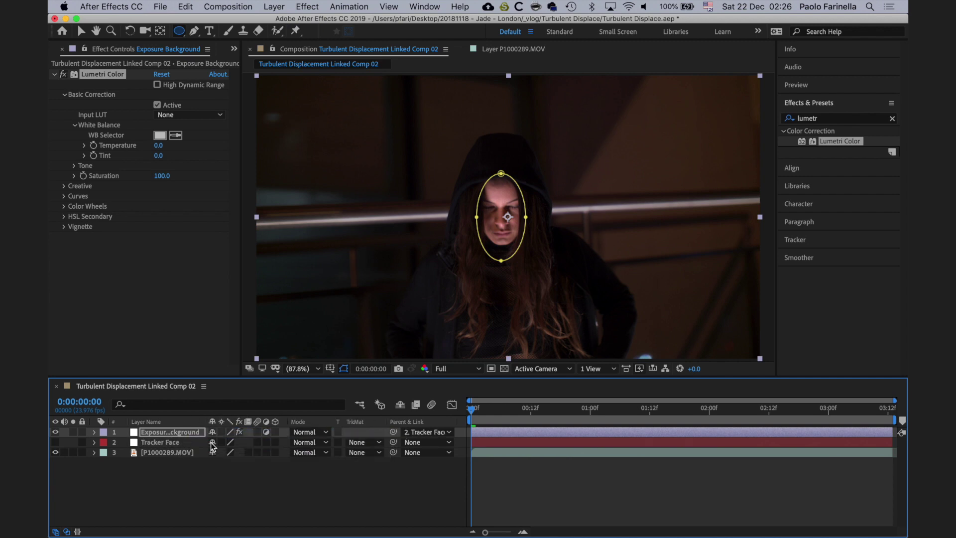
Test Mask 1 in Add mode with Exposure 5 and preview the motion.
{"action": "left_click", "coordinate": [95, 431]}
{"action": "left_click", "coordinate": [234, 453]}
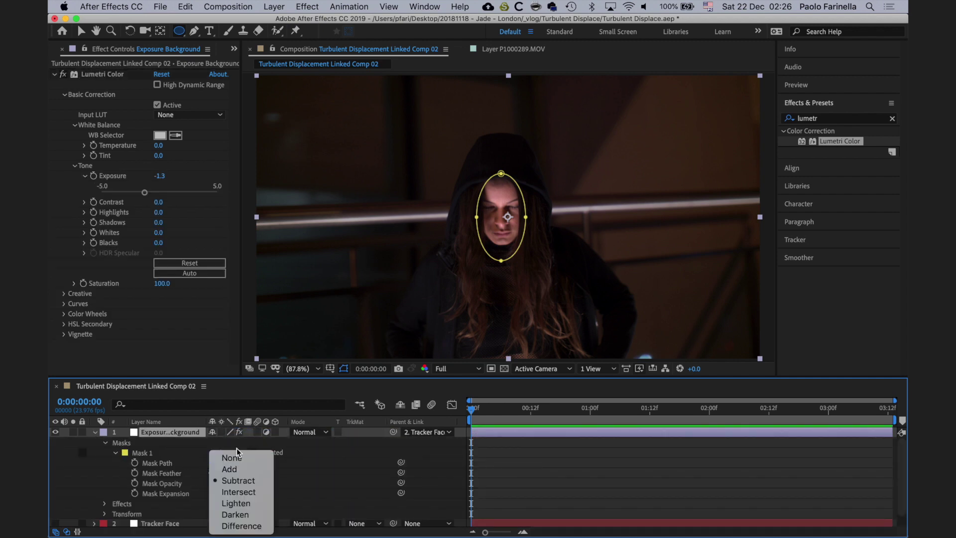
{"action": "left_click", "coordinate": [232, 466]}
{"action": "left_click_drag", "start_coordinate": [145, 192], "coordinate": [220, 194]}
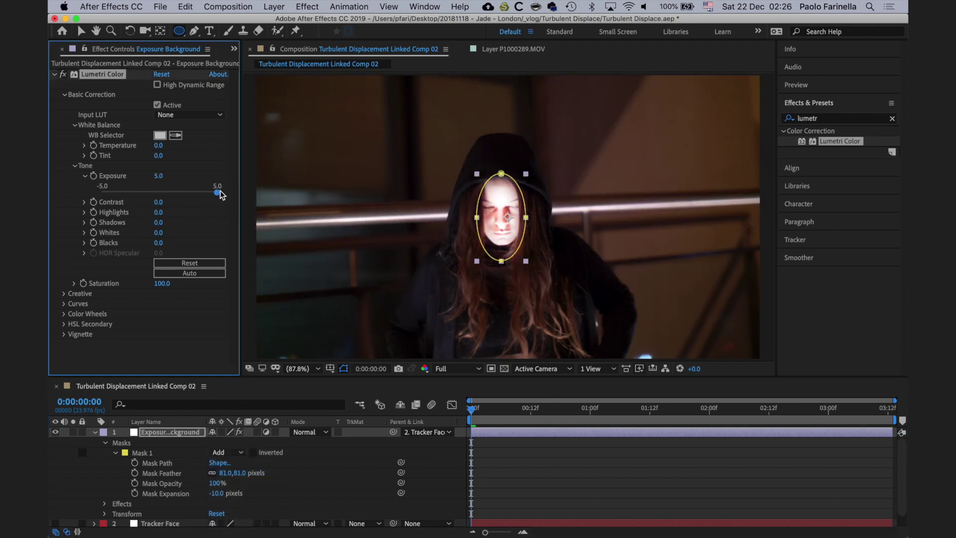
{"action": "key", "text": "space"}
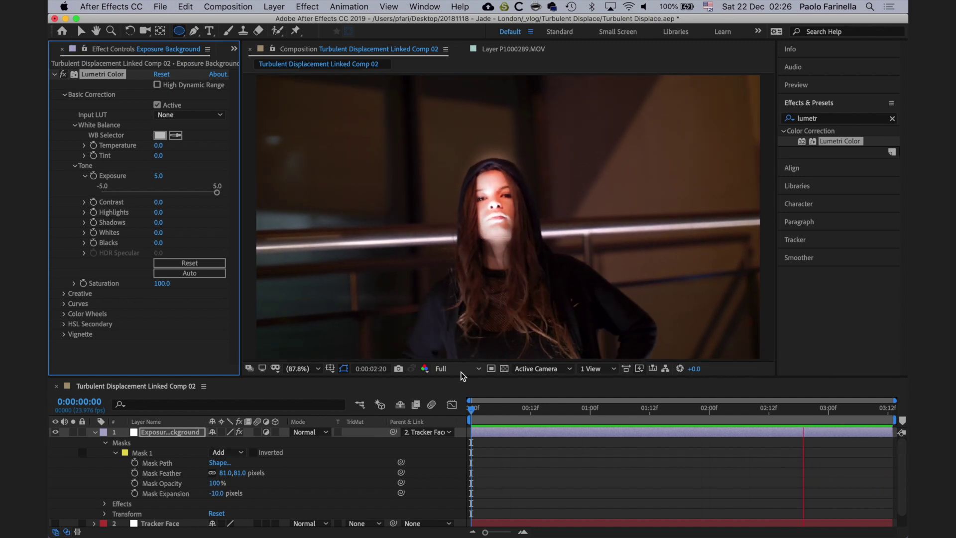
{"action": "key", "text": "space"}
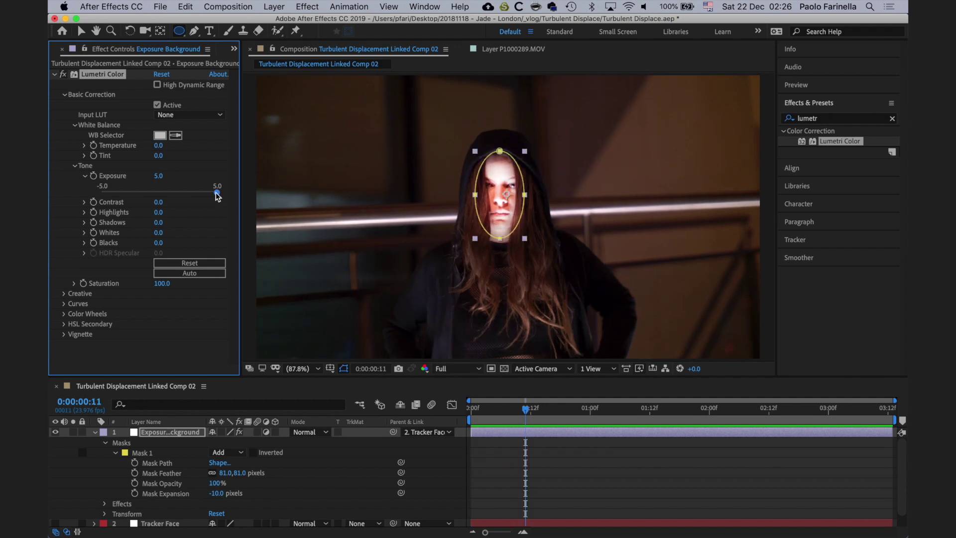
Switch Mask 1 back to Subtract and set Exposure to -1.0.
{"action": "left_click", "coordinate": [225, 452]}
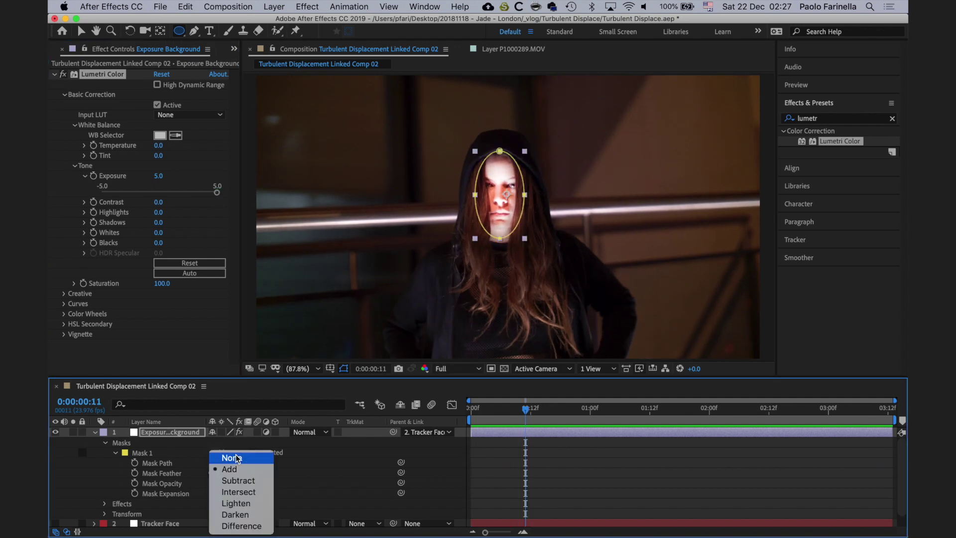
{"action": "left_click", "coordinate": [237, 480]}
{"action": "left_click", "coordinate": [158, 176]}
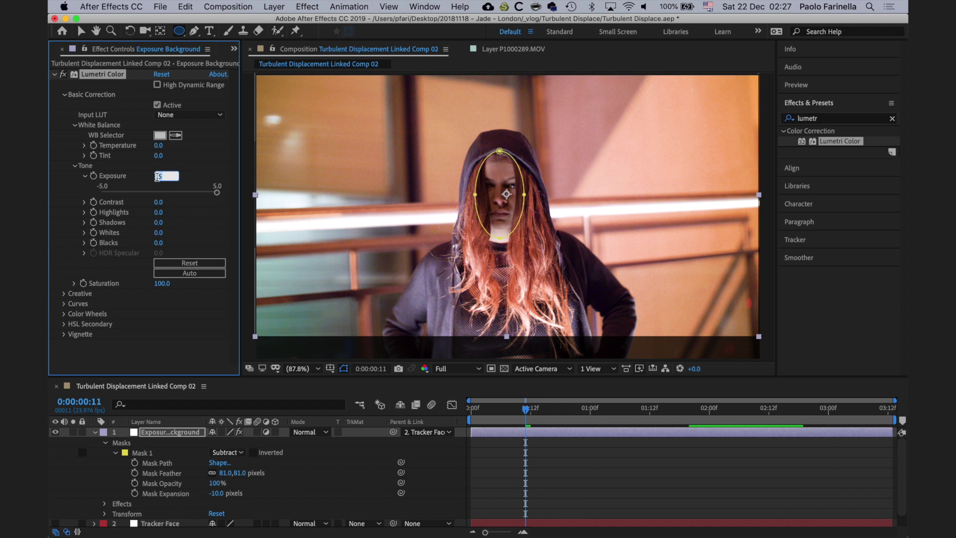
{"action": "type", "text": "0"}
{"action": "key", "text": "Return"}
{"action": "left_click", "coordinate": [159, 195]}
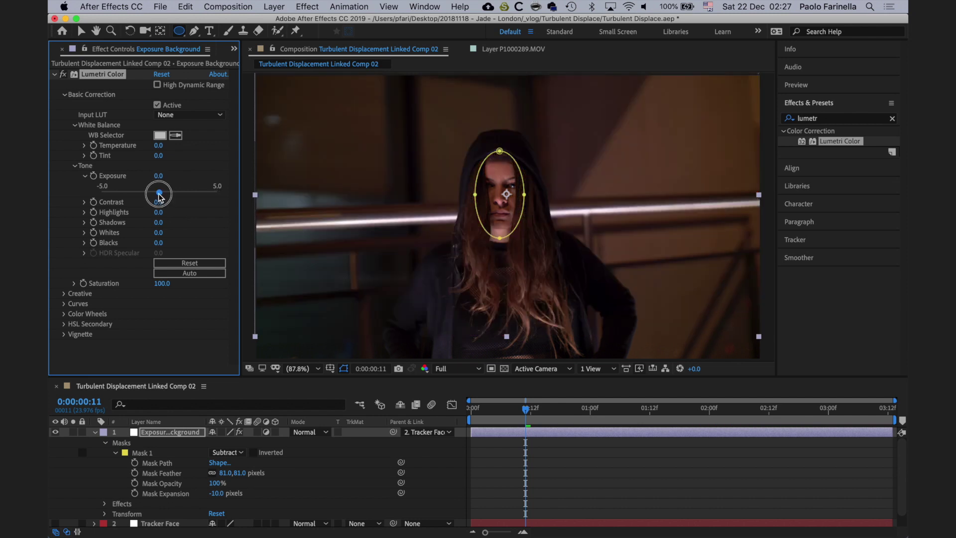
{"action": "left_click_drag", "start_coordinate": [159, 194], "coordinate": [148, 198]}
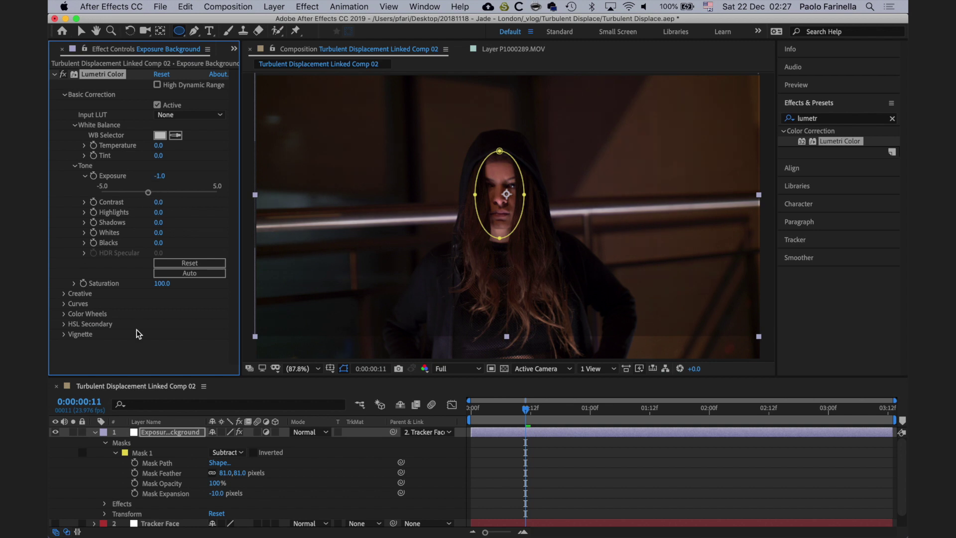
Collapse the layer's properties, return to the first frame and duplicate the darkening layer.
{"action": "left_click", "coordinate": [116, 452]}
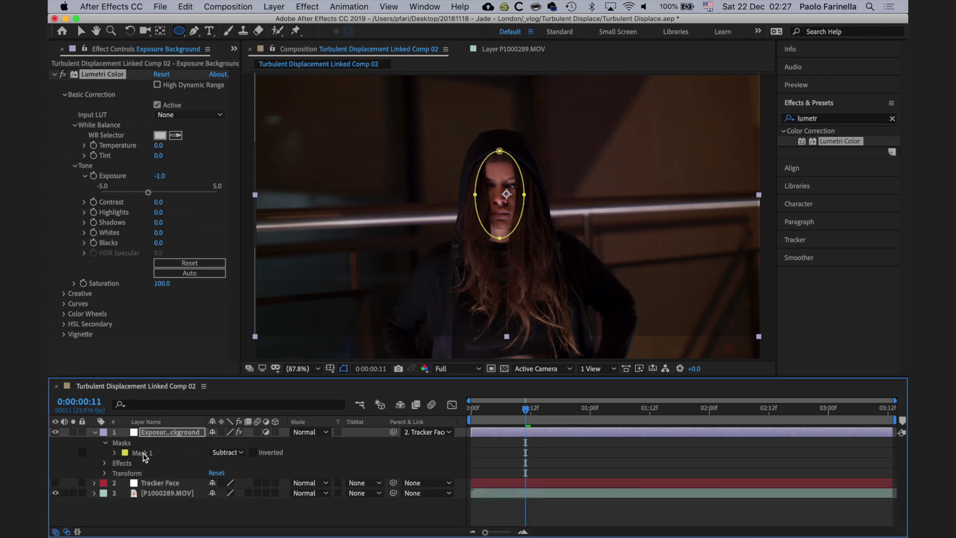
{"action": "left_click", "coordinate": [95, 433]}
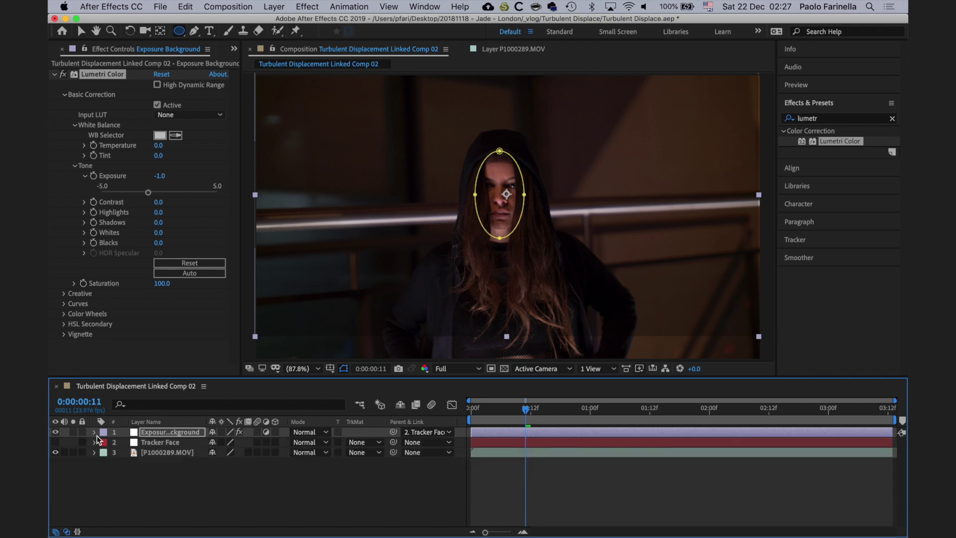
{"action": "key", "text": "Home"}
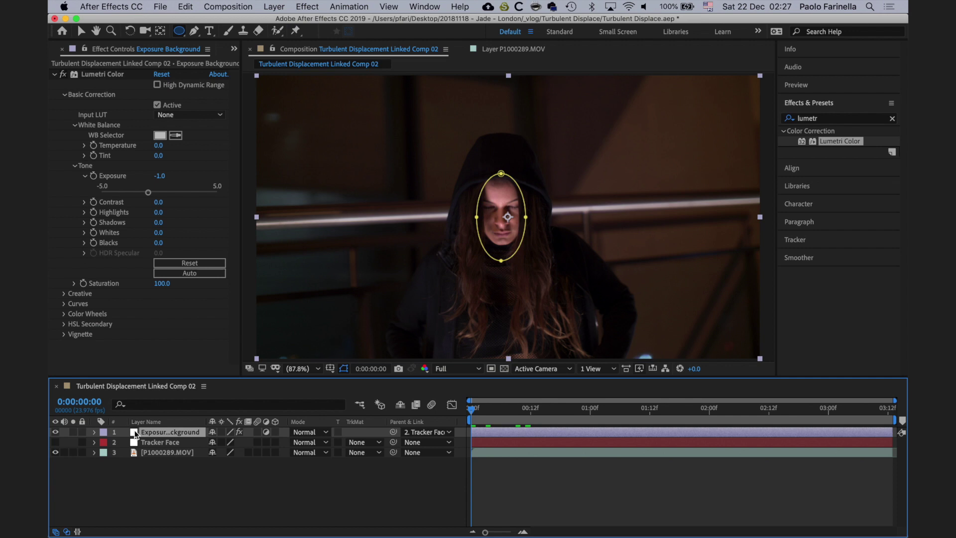
{"action": "key", "text": "super+d"}
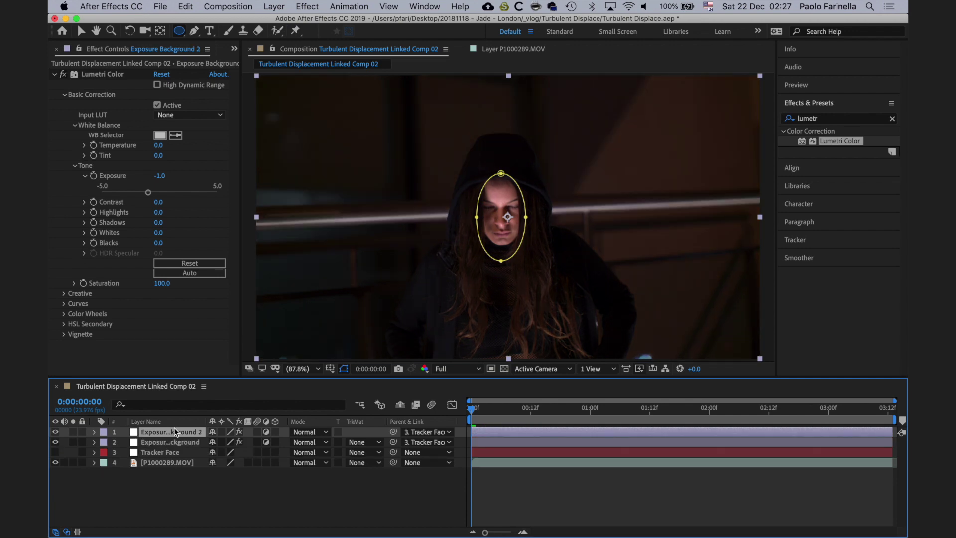
Rename the duplicated layer to 'Face'.
{"action": "key", "text": "Return"}
{"action": "type", "text": "Exposure"}
{"action": "key", "text": "BackSpace"}
{"action": "key", "text": "BackSpace"}
{"action": "key", "text": "BackSpace"}
{"action": "key", "text": "BackSpace"}
{"action": "key", "text": "BackSpace"}
{"action": "key", "text": "BackSpace"}
{"action": "key", "text": "BackSpace"}
{"action": "key", "text": "BackSpace"}
{"action": "type", "text": "Face"}
{"action": "key", "text": "Return"}
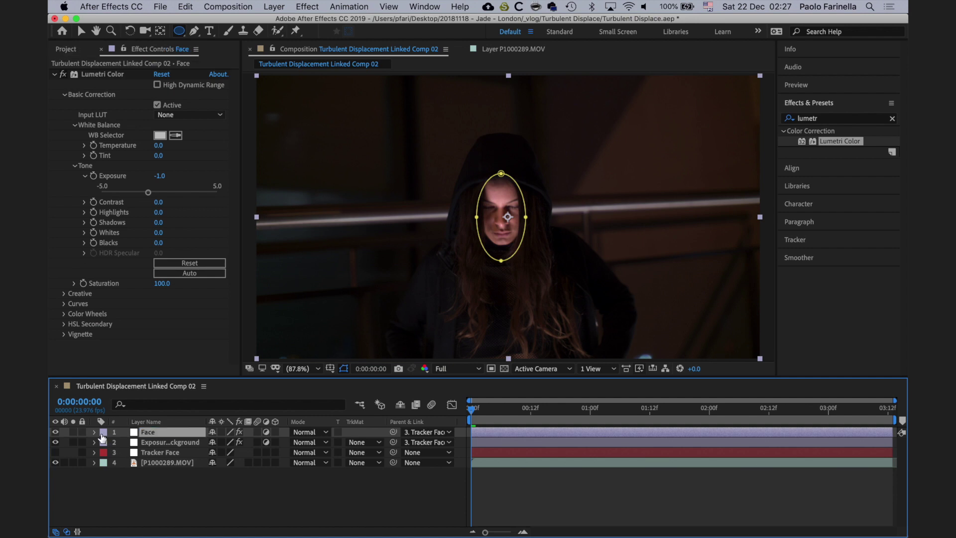
Set the Face layer's Mask 1 mode to Add so only the face is affected.
{"action": "left_click", "coordinate": [95, 432]}
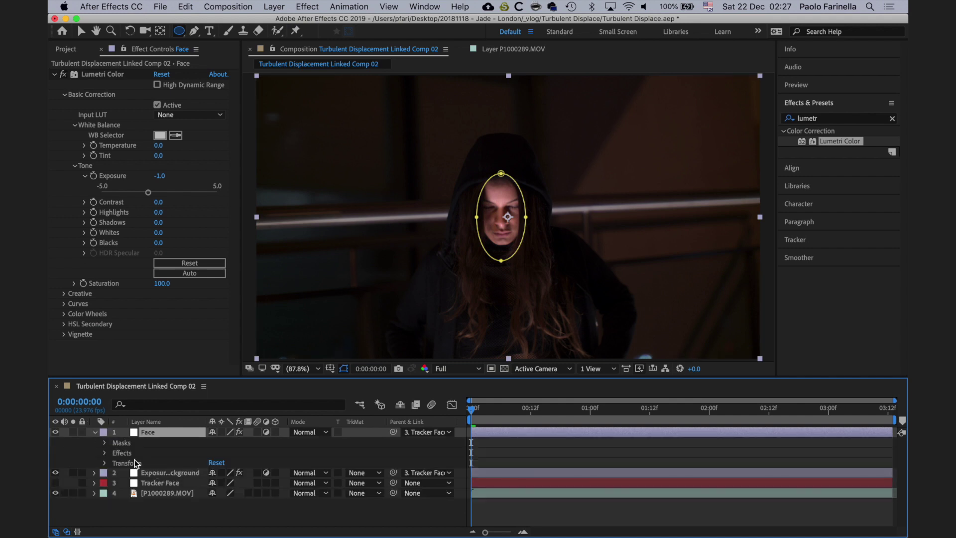
{"action": "left_click", "coordinate": [105, 443]}
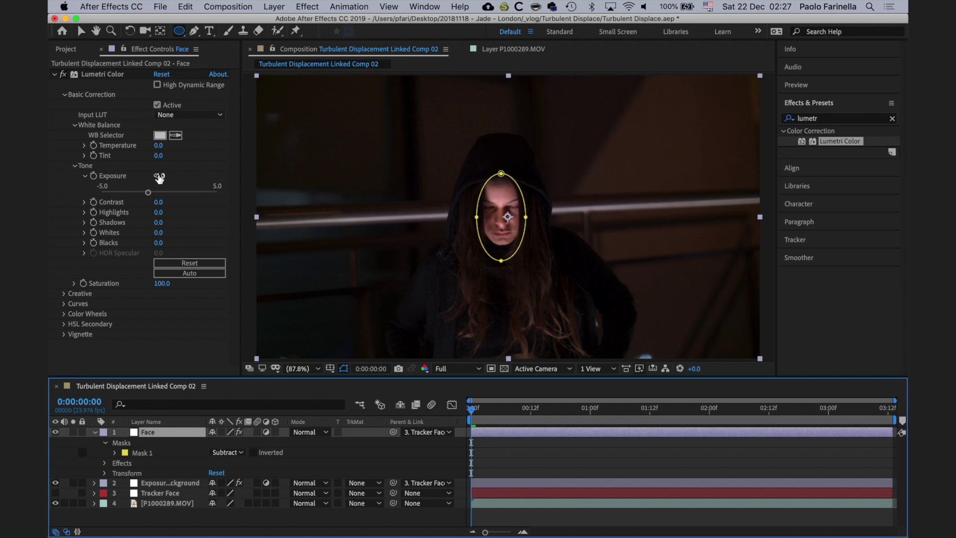
{"action": "left_click", "coordinate": [158, 176]}
{"action": "type", "text": "0"}
{"action": "key", "text": "Return"}
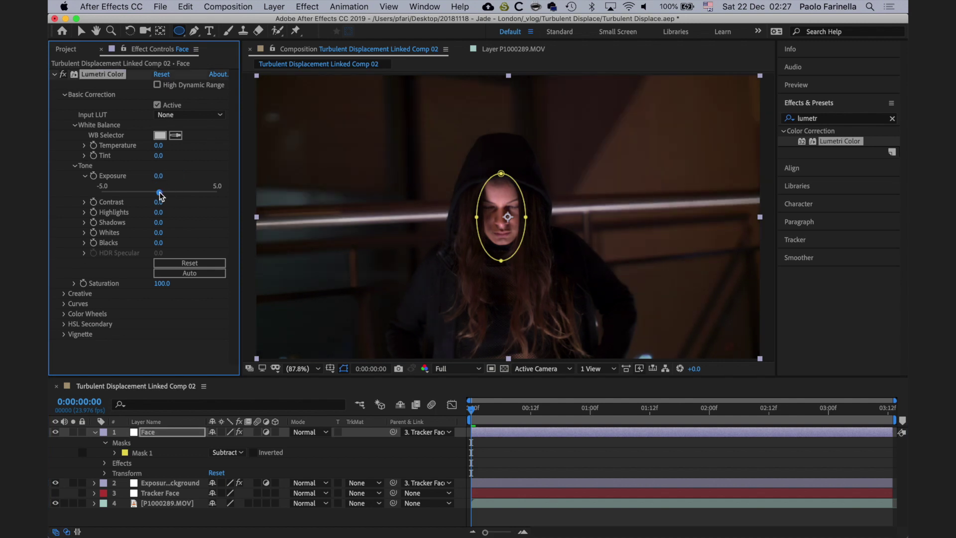
{"action": "left_click_drag", "start_coordinate": [159, 193], "coordinate": [195, 192]}
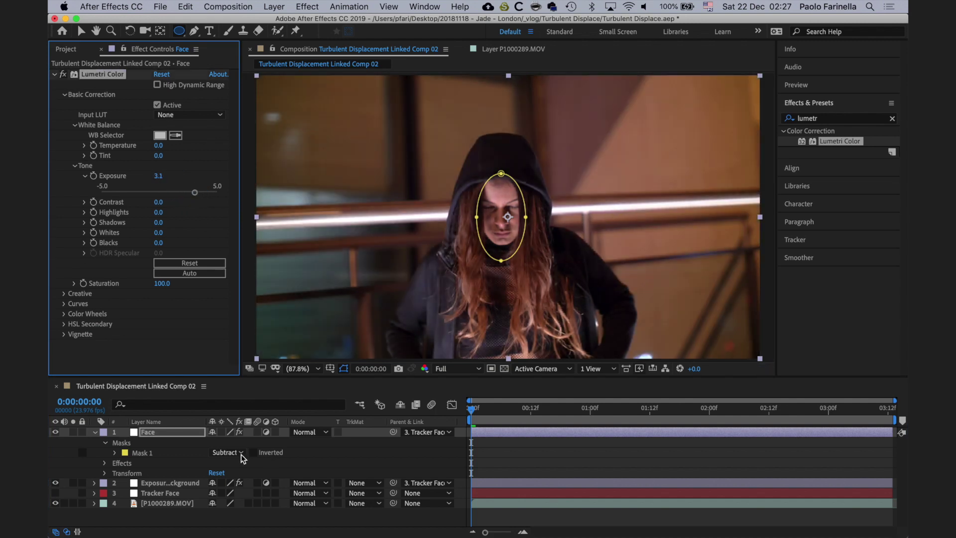
{"action": "left_click", "coordinate": [241, 453]}
{"action": "left_click", "coordinate": [236, 468]}
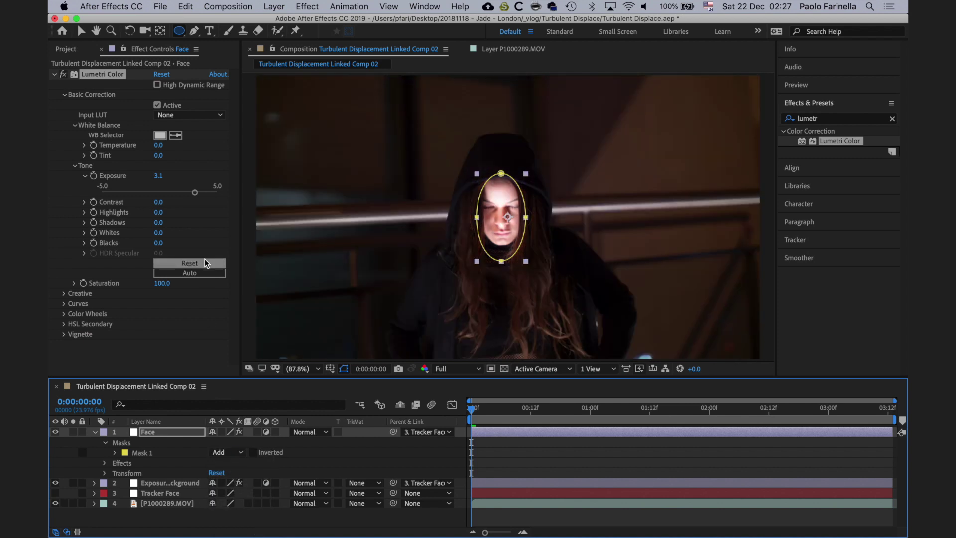
Set the Face layer's Lumetri Exposure to 0.6, then toggle the layer on and off to compare.
{"action": "left_click", "coordinate": [158, 176]}
{"action": "type", "text": "0"}
{"action": "key", "text": "Return"}
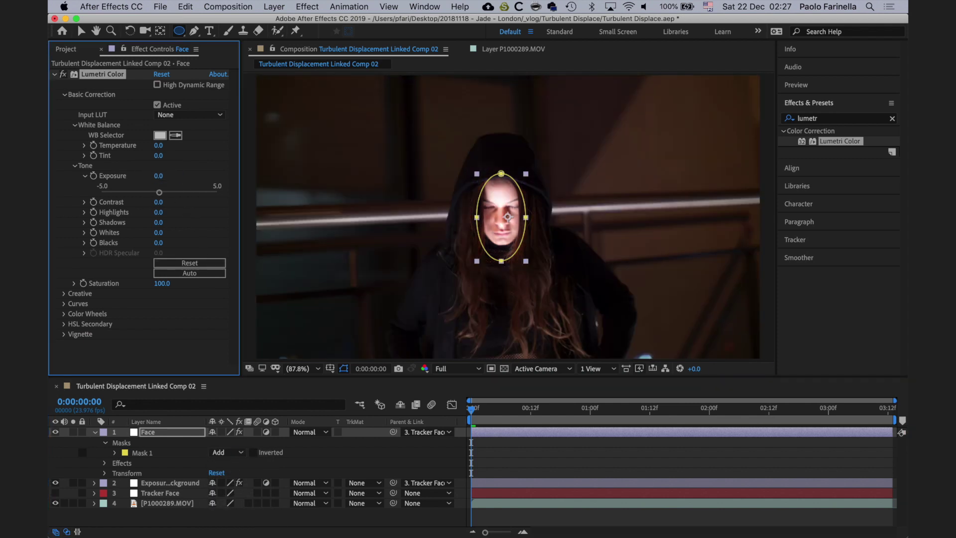
{"action": "left_click_drag", "start_coordinate": [159, 193], "coordinate": [167, 195]}
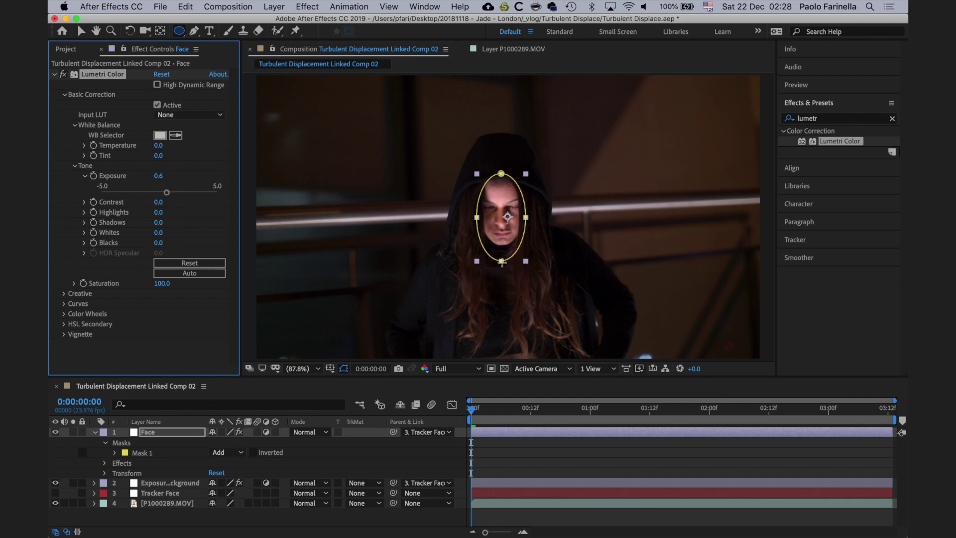
{"action": "key", "text": "v"}
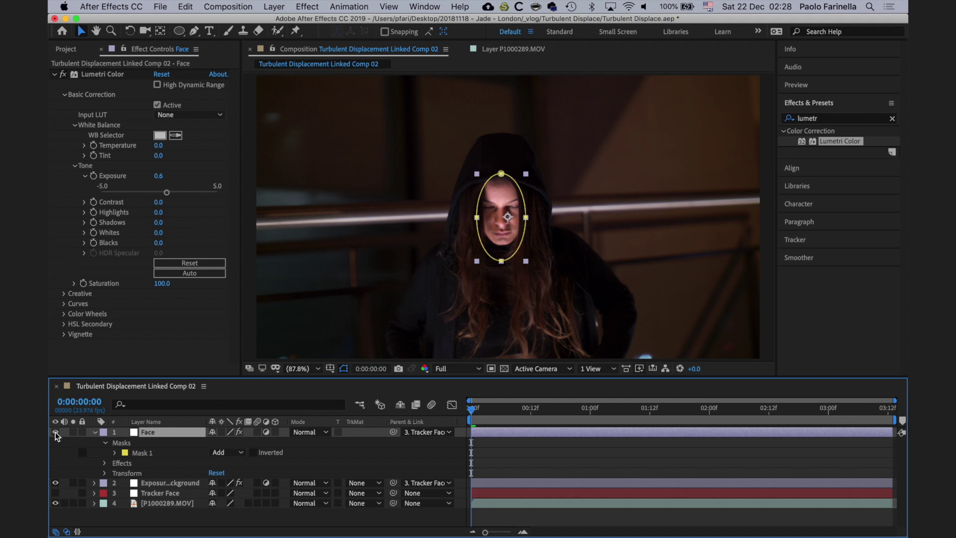
{"action": "left_click", "coordinate": [55, 432]}
{"action": "left_click", "coordinate": [55, 431]}
{"action": "left_click", "coordinate": [55, 432]}
{"action": "left_click", "coordinate": [55, 432]}
{"action": "left_click", "coordinate": [55, 432]}
Search Effects & Presets for 'displa' and apply Turbulent Displace to the Face layer.
{"action": "left_click", "coordinate": [817, 117]}
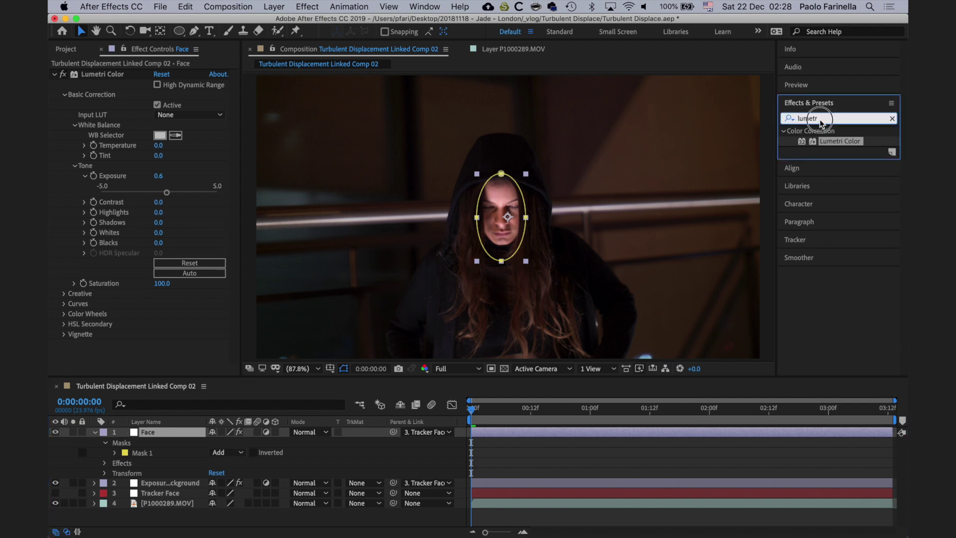
{"action": "type", "text": "displa"}
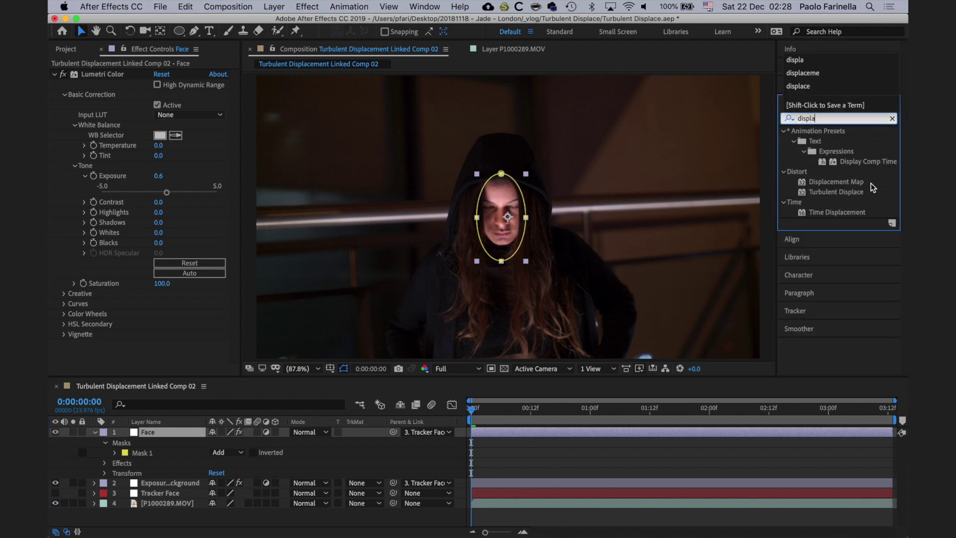
{"action": "left_click", "coordinate": [853, 190]}
{"action": "left_click", "coordinate": [853, 190]}
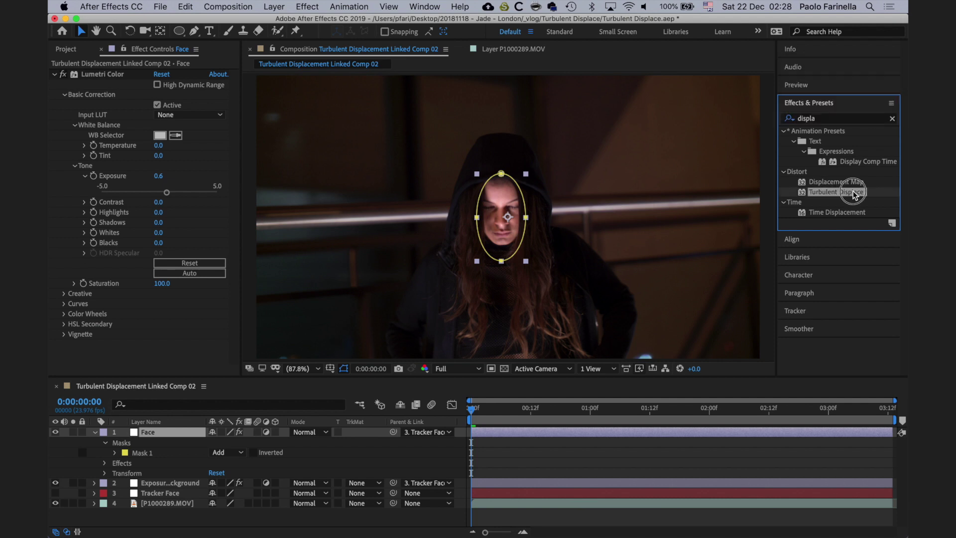
{"action": "left_click_drag", "start_coordinate": [853, 194], "coordinate": [177, 432]}
Zoom the composition view to 200% and set Displacement to Horizontal Displacement.
{"action": "left_click", "coordinate": [316, 369]}
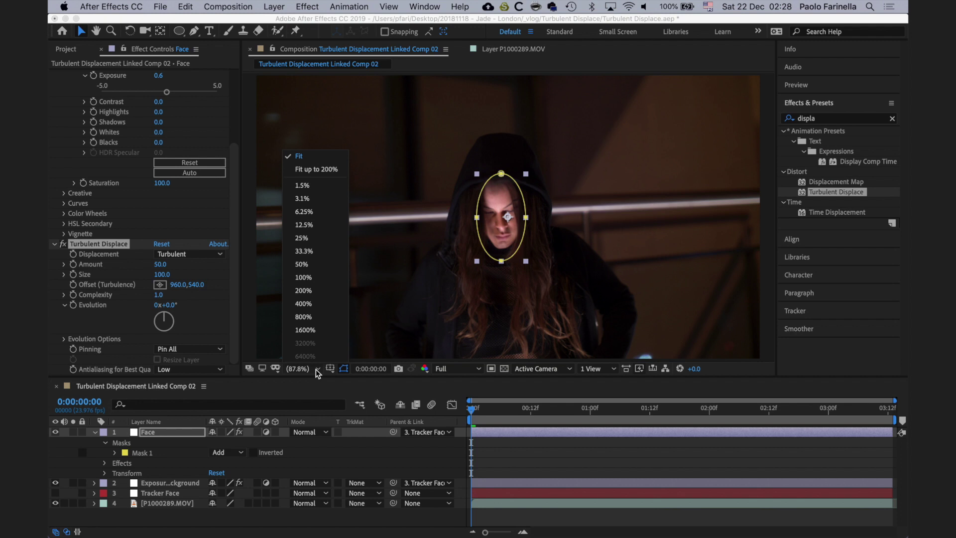
{"action": "left_click", "coordinate": [315, 289]}
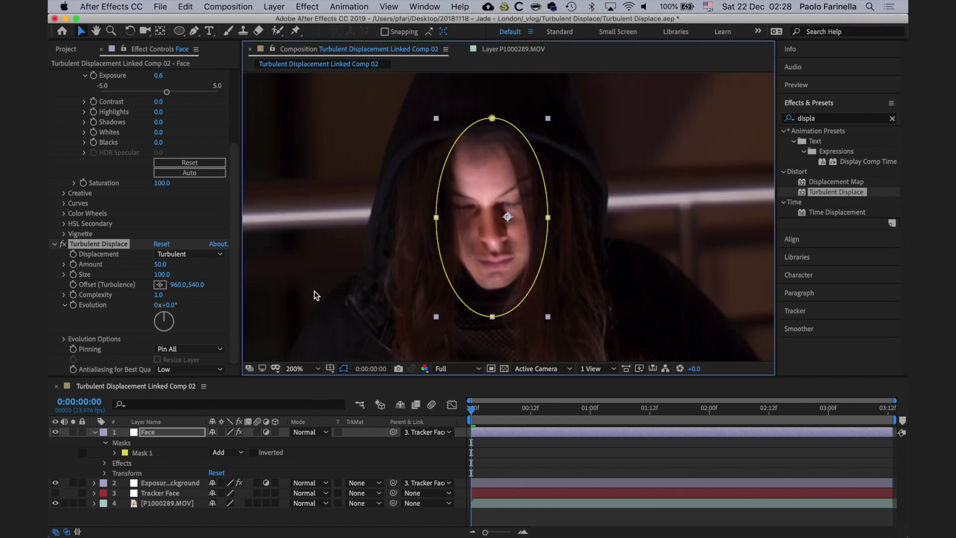
{"action": "left_click", "coordinate": [211, 256]}
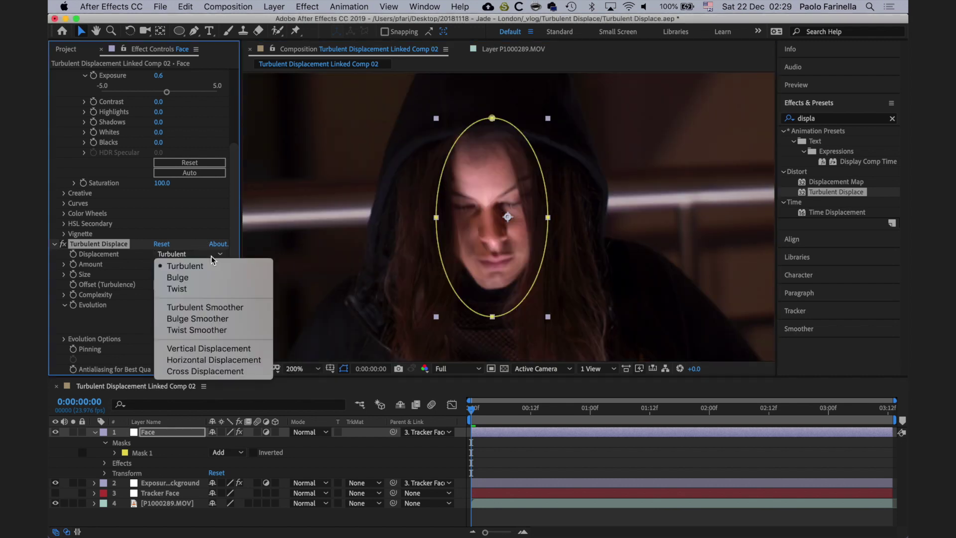
{"action": "left_click", "coordinate": [214, 360]}
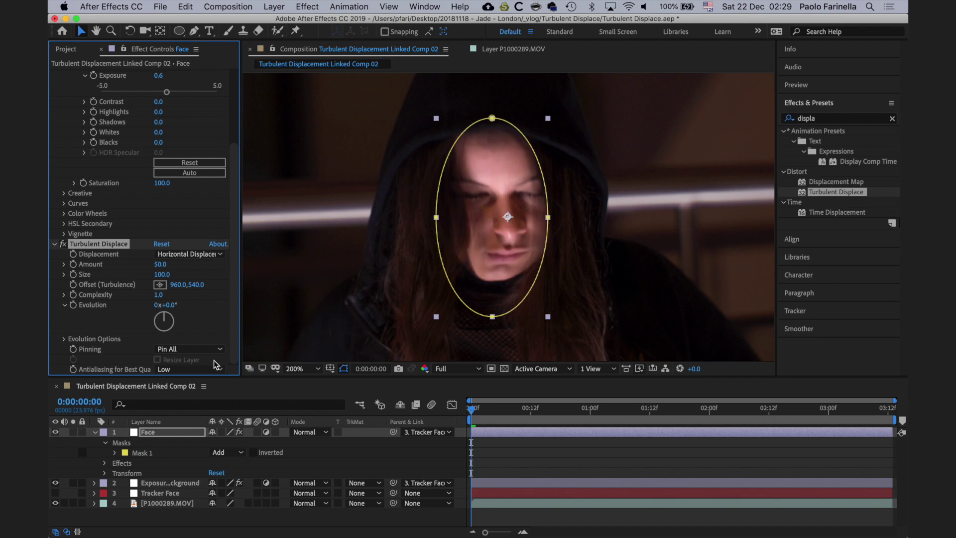
Raise Amount to about 81 for testing and set the turbulence Size to 3.
{"action": "left_click", "coordinate": [65, 275]}
{"action": "left_click", "coordinate": [64, 264]}
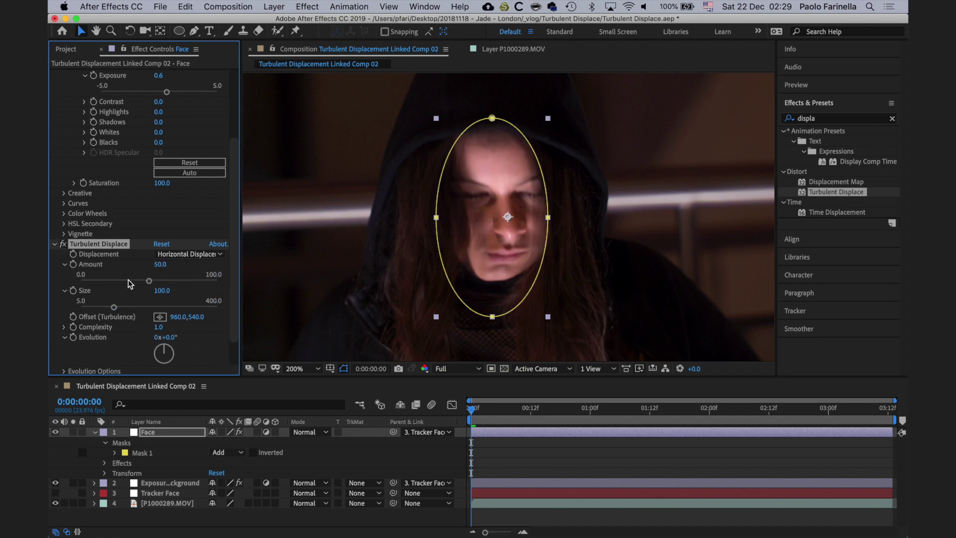
{"action": "left_click_drag", "start_coordinate": [149, 283], "coordinate": [196, 285]}
{"action": "left_click_drag", "start_coordinate": [114, 307], "coordinate": [56, 310]}
{"action": "left_click", "coordinate": [157, 290]}
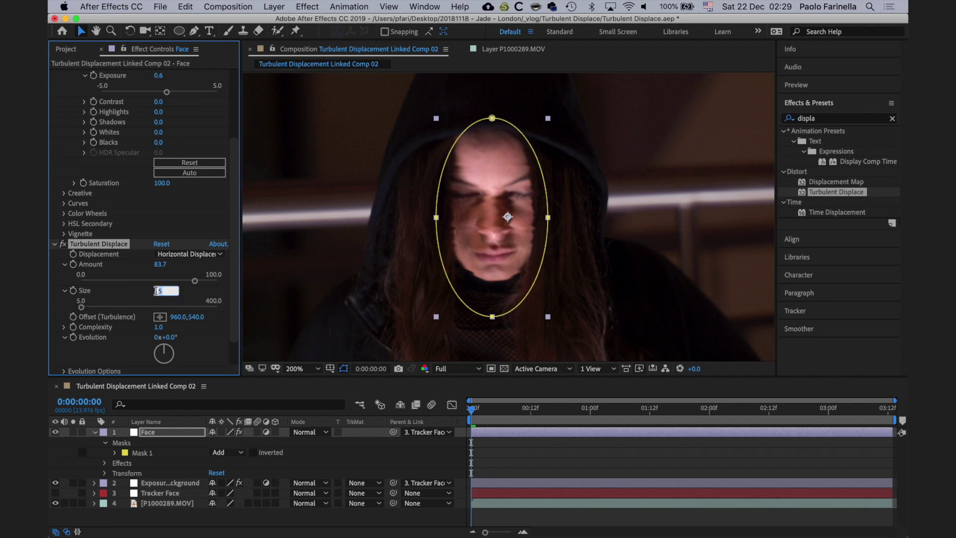
{"action": "type", "text": "6"}
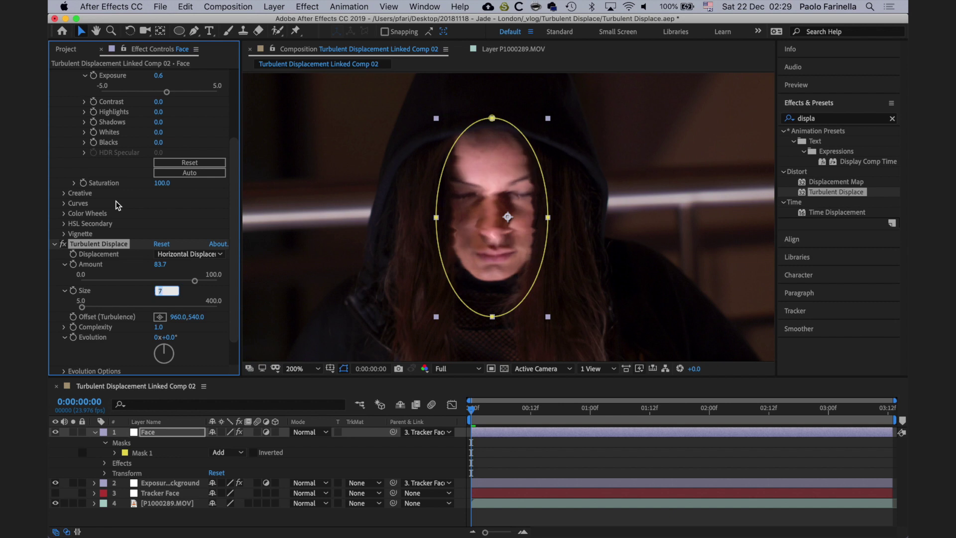
{"action": "key", "text": "BackSpace"}
{"action": "type", "text": "5"}
{"action": "key", "text": "BackSpace"}
{"action": "type", "text": "2"}
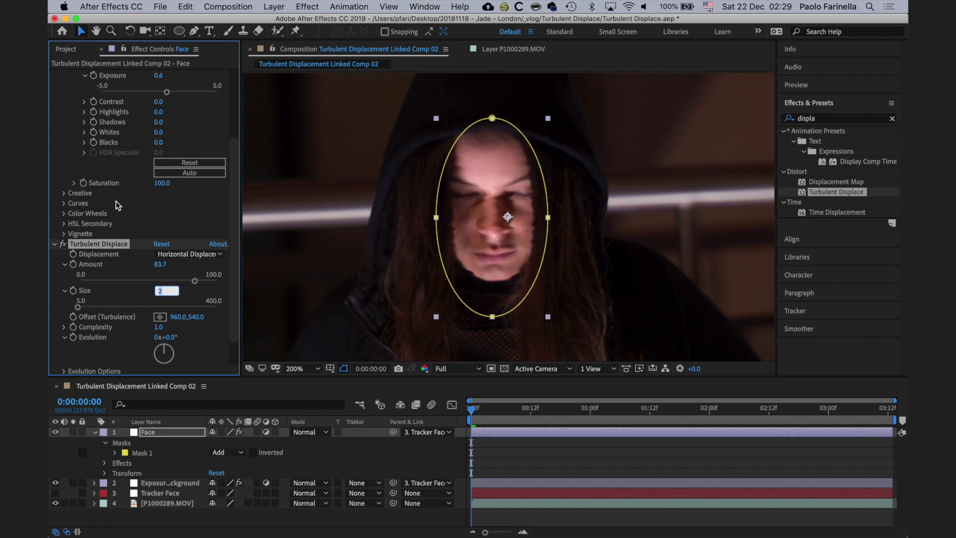
{"action": "key", "text": "Return"}
Test Amount at around 470, then reset it to 0.
{"action": "scroll", "coordinate": [116, 201], "scroll_direction": "down", "scroll_amount": 2}
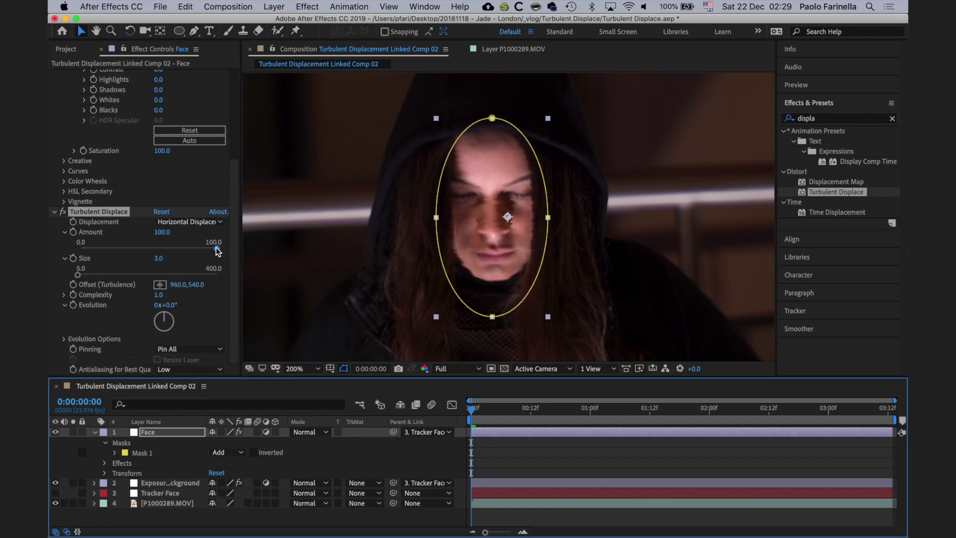
{"action": "left_click_drag", "start_coordinate": [195, 247], "coordinate": [286, 235]}
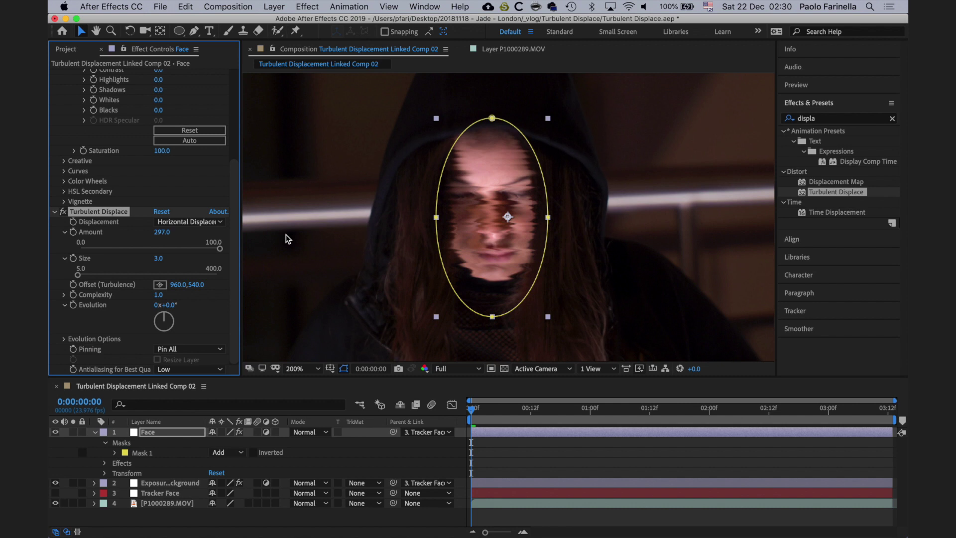
{"action": "left_click_drag", "start_coordinate": [162, 233], "coordinate": [267, 235]}
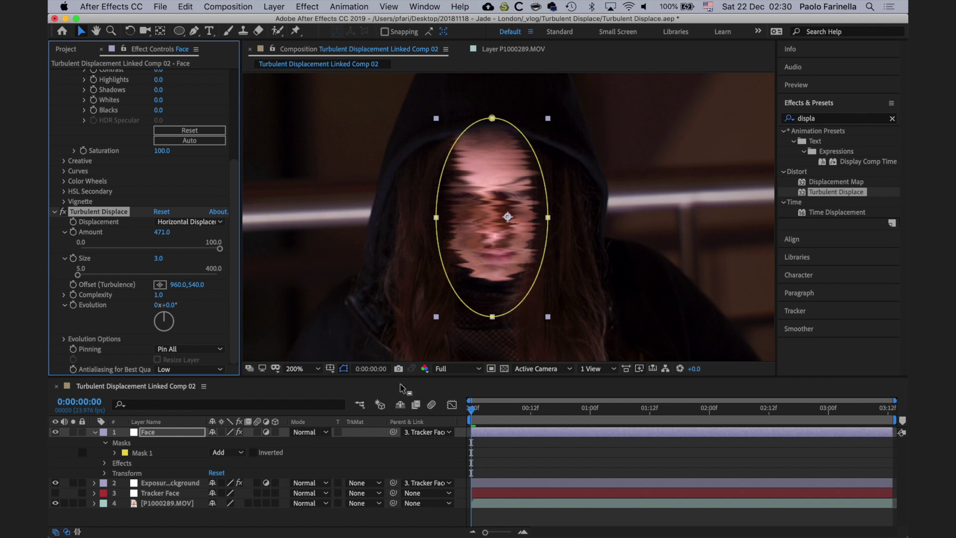
{"action": "left_click_drag", "start_coordinate": [462, 417], "coordinate": [378, 389]}
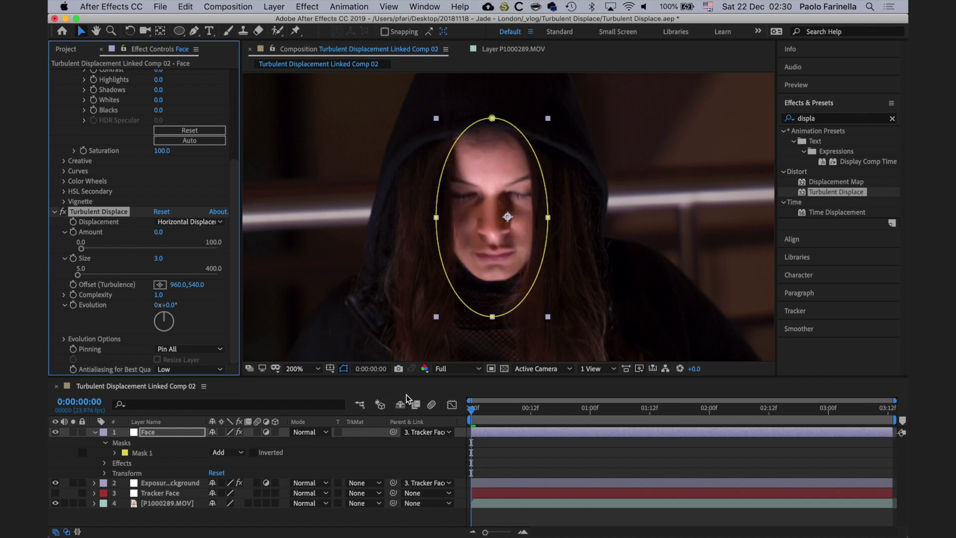
Keyframe Amount at 0.0 on the first frame, show its curve in the Graph Editor, and move ahead a few frames.
{"action": "left_click", "coordinate": [453, 405]}
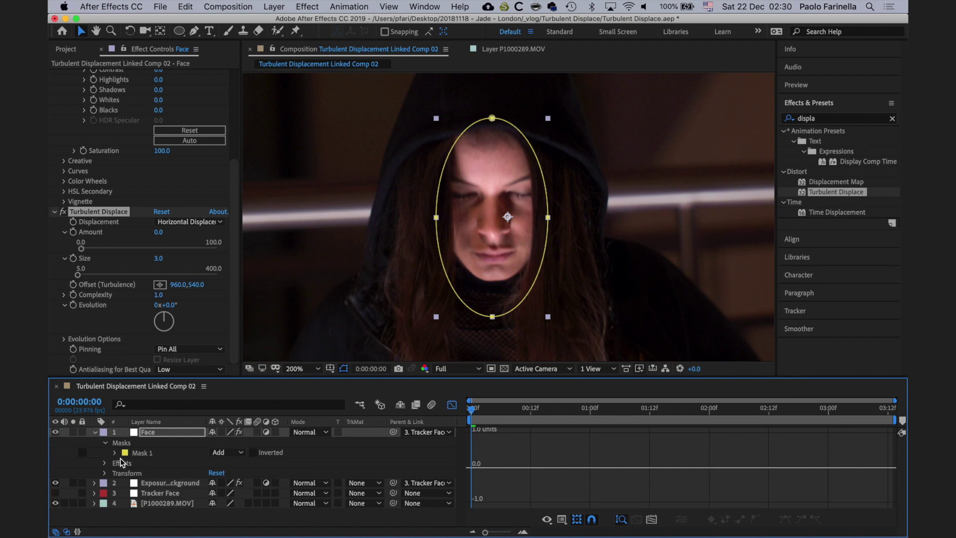
{"action": "left_click", "coordinate": [95, 432]}
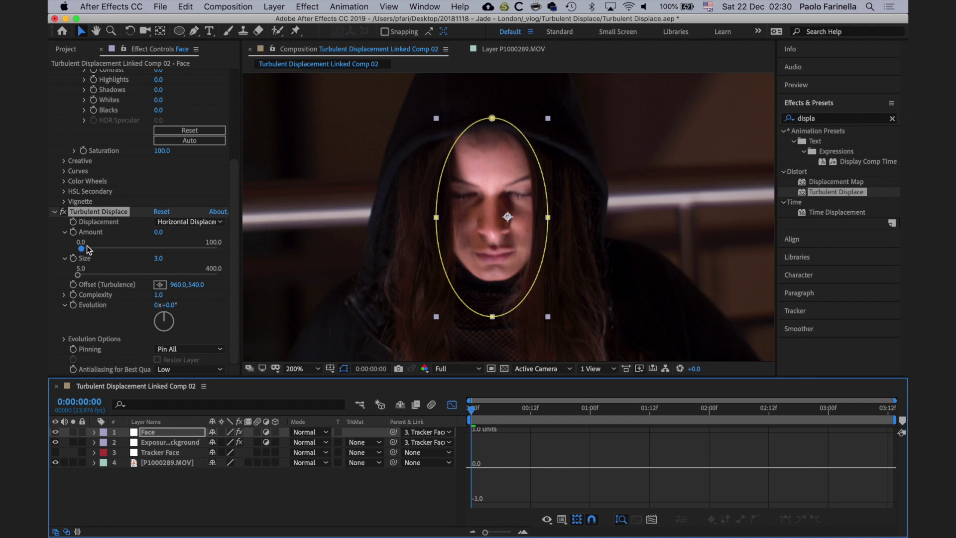
{"action": "left_click", "coordinate": [73, 232]}
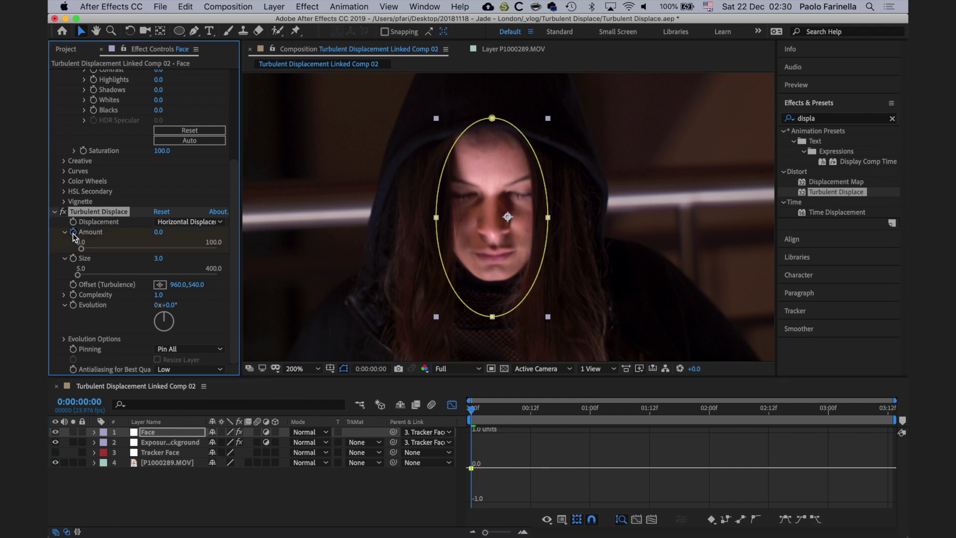
{"action": "left_click", "coordinate": [162, 432]}
{"action": "key", "text": "u"}
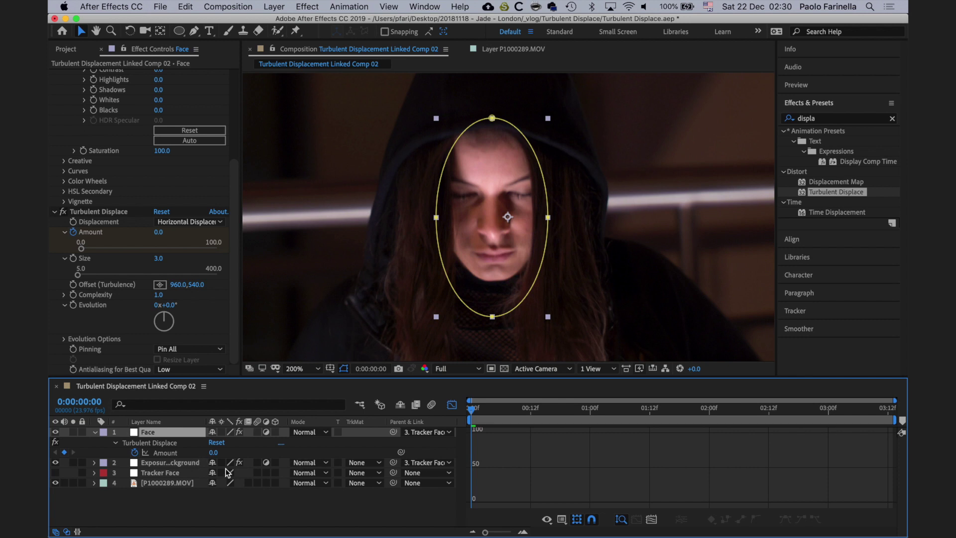
{"action": "left_click", "coordinate": [148, 452]}
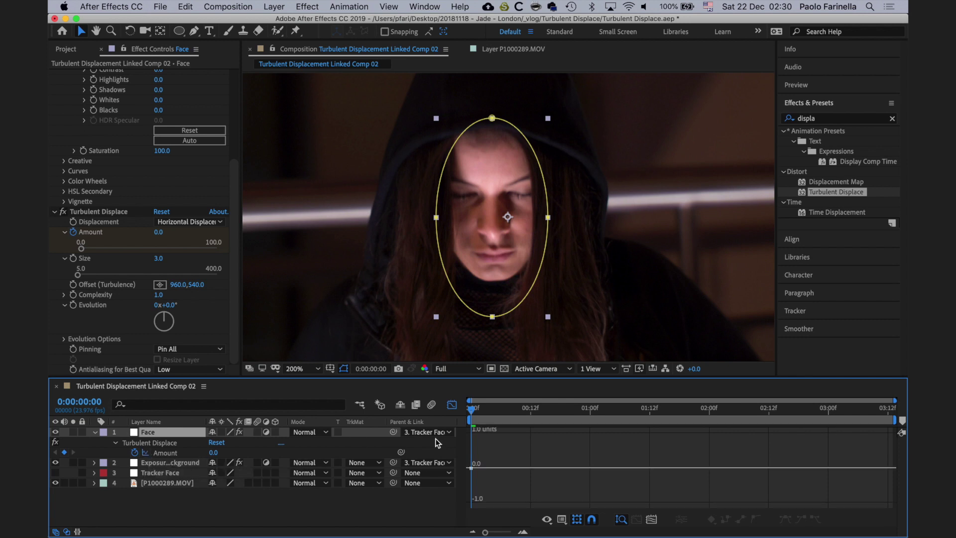
{"action": "left_click_drag", "start_coordinate": [474, 418], "coordinate": [497, 423]}
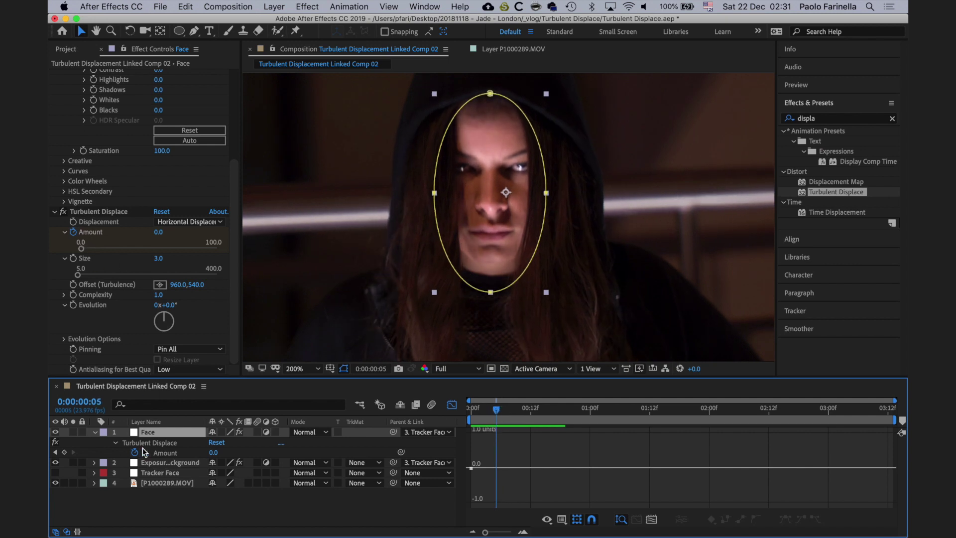
Keyframe Amount at frame 5, then set it to 450 one frame later.
{"action": "left_click", "coordinate": [64, 452]}
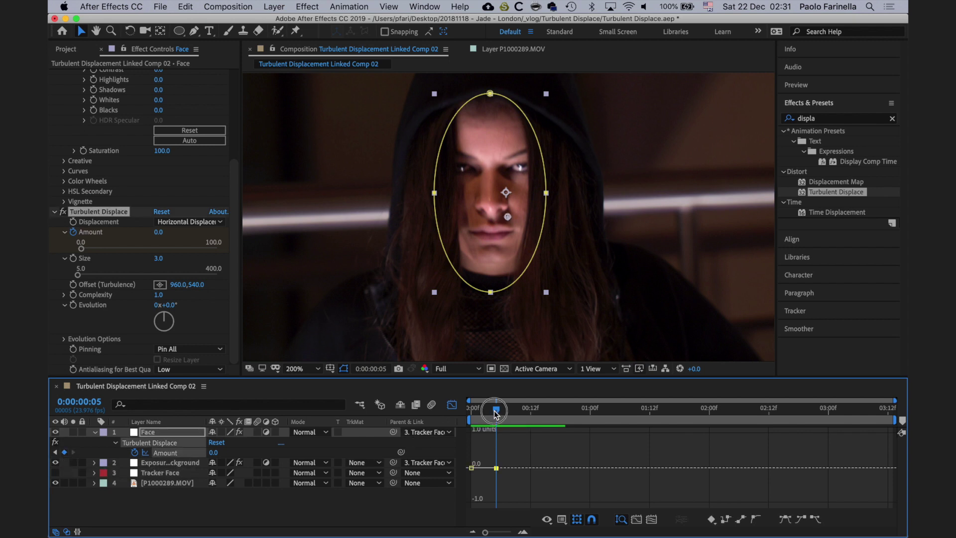
{"action": "key", "text": "Page_Down"}
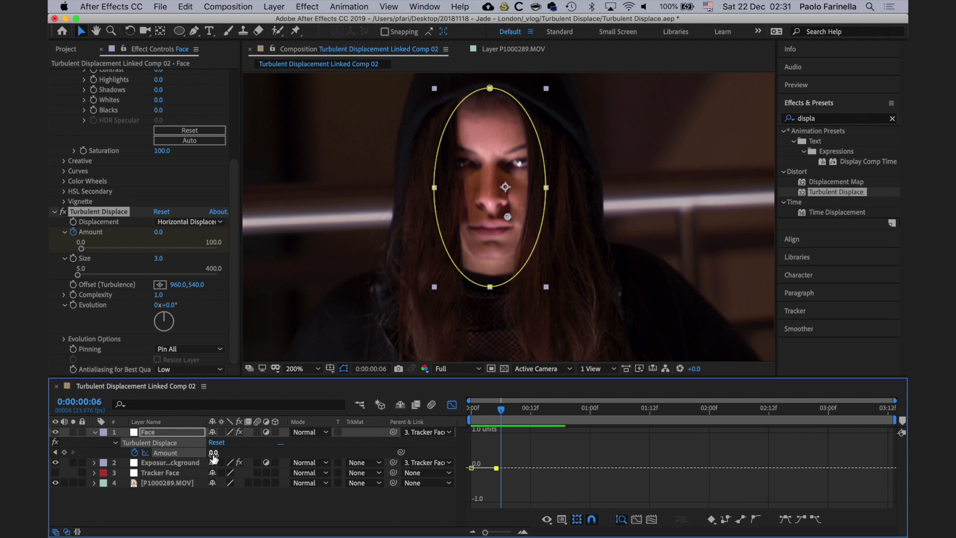
{"action": "left_click", "coordinate": [158, 231]}
{"action": "type", "text": "450"}
{"action": "key", "text": "Return"}
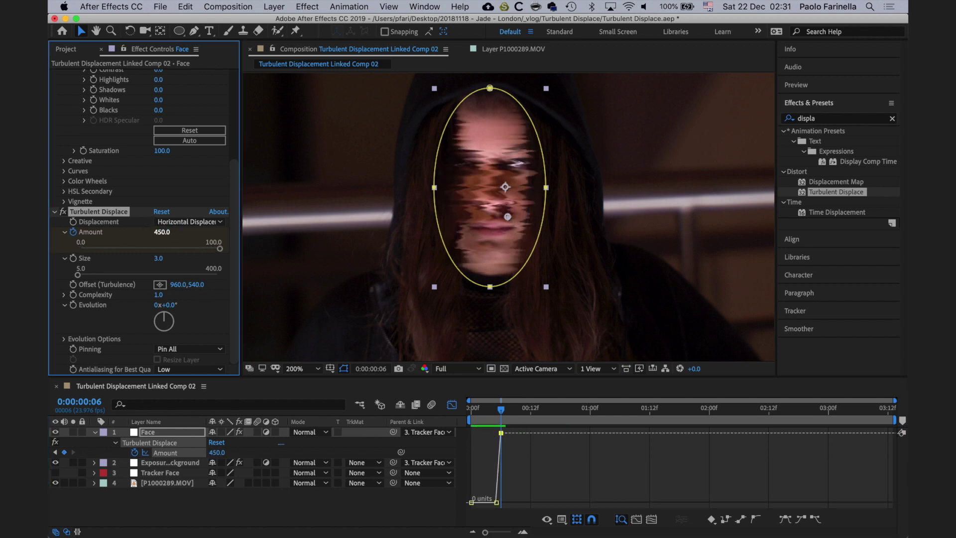
{"action": "left_click", "coordinate": [164, 234]}
{"action": "key", "text": "Return"}
Hold Amount at 450 with a keyframe at frame 8, then set it to 0 at frame 10.
{"action": "left_click", "coordinate": [502, 412]}
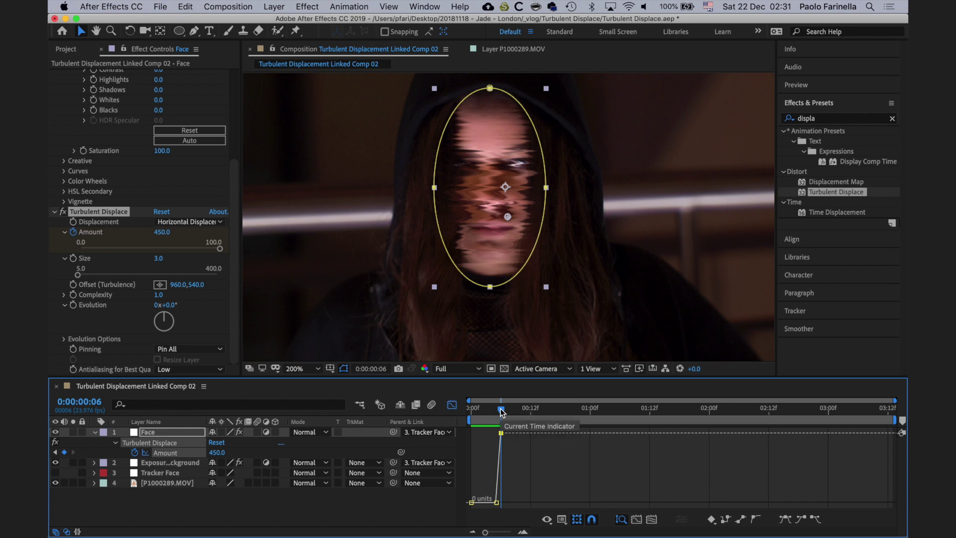
{"action": "key", "text": "Page_Down"}
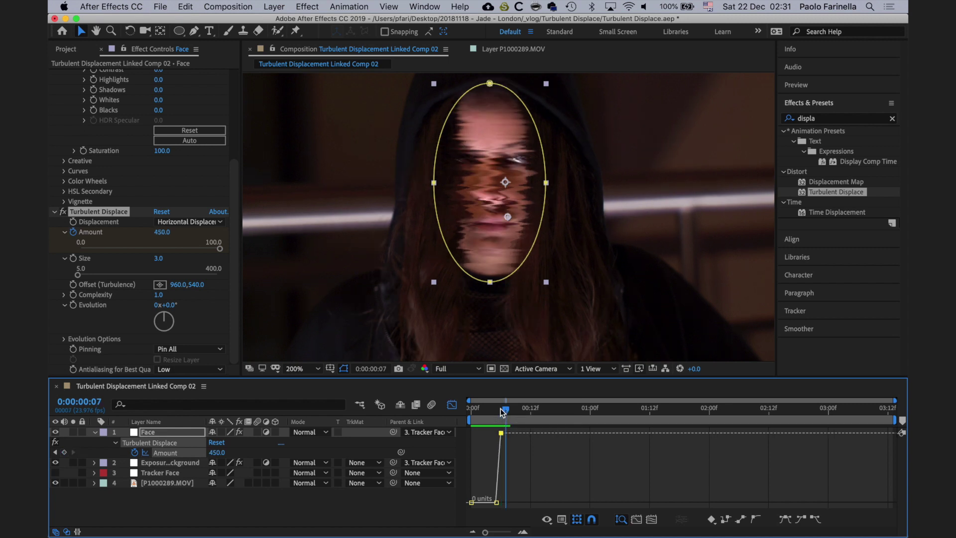
{"action": "key", "text": "Page_Down"}
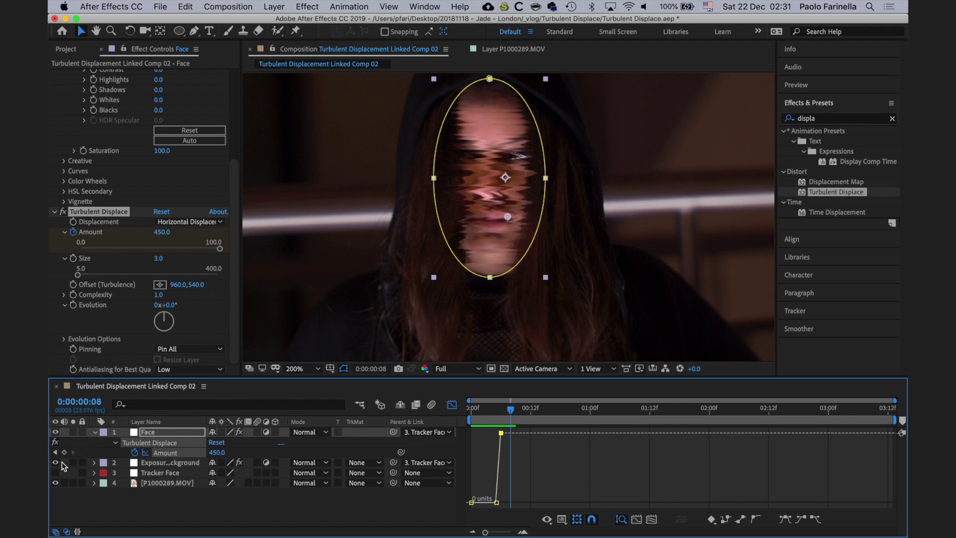
{"action": "left_click", "coordinate": [64, 452]}
{"action": "key", "text": "Page_Down"}
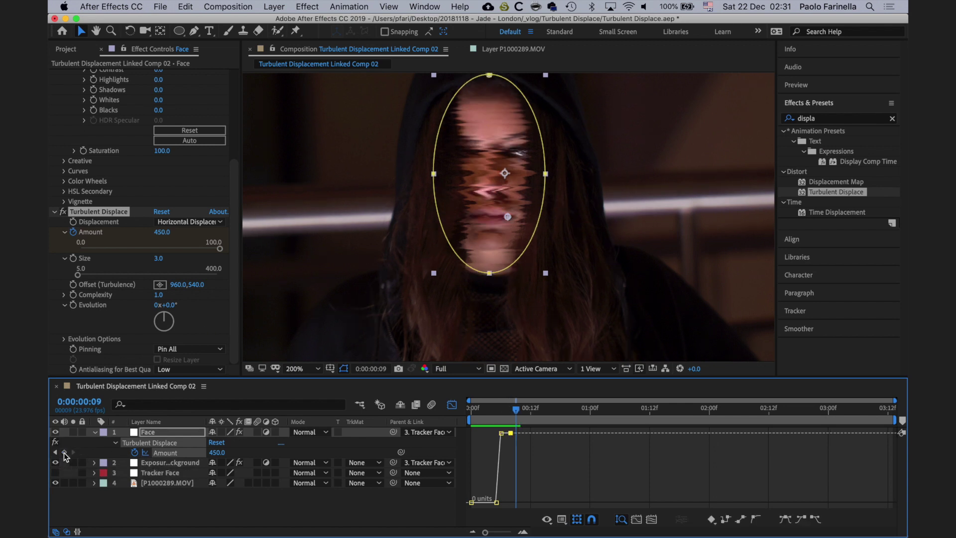
{"action": "key", "text": "Page_Down"}
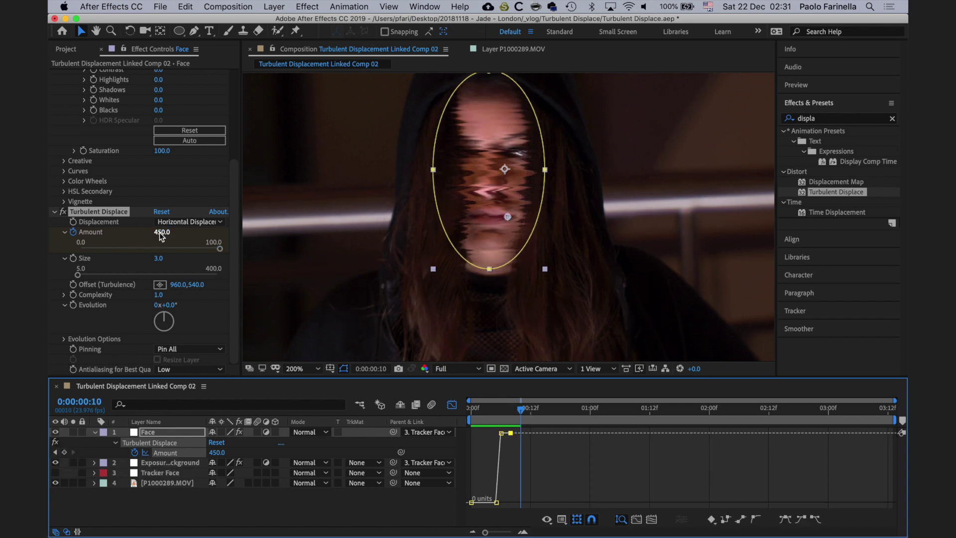
{"action": "left_click", "coordinate": [160, 232]}
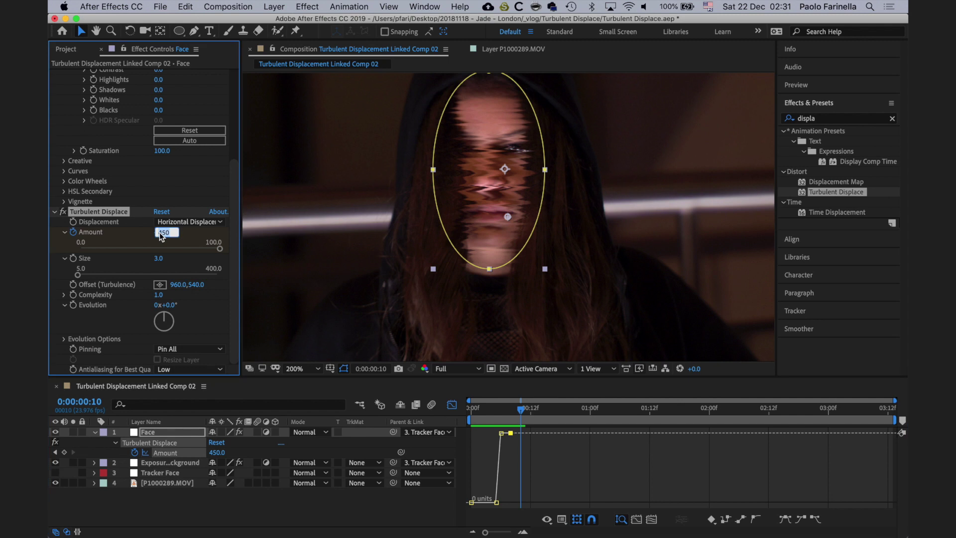
{"action": "type", "text": "0"}
{"action": "key", "text": "Return"}
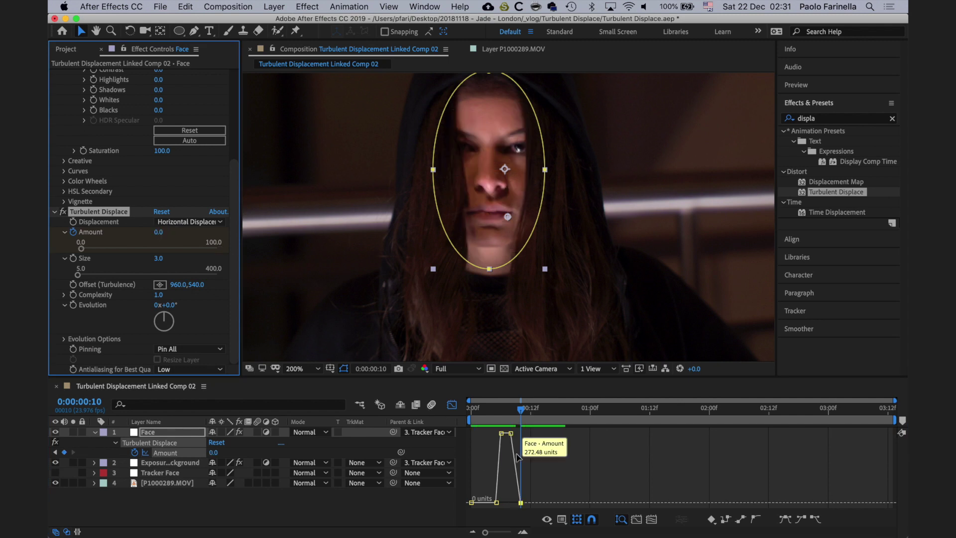
{"action": "left_click", "coordinate": [521, 411]}
{"action": "key", "text": "Page_Up"}
{"action": "key", "text": "Page_Up"}
{"action": "key", "text": "Page_Up"}
{"action": "key", "text": "Page_Up"}
{"action": "key", "text": "Page_Up"}
{"action": "key", "text": "Page_Up"}
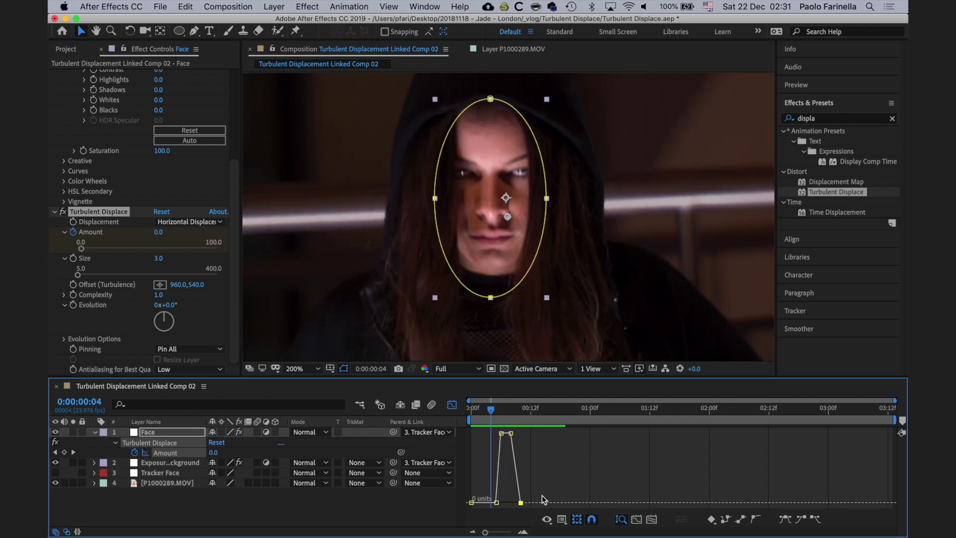
Move the first Amount keyframe to 0:00:00:04 and apply Easy Ease to the burst's keyframes.
{"action": "left_click_drag", "start_coordinate": [496, 502], "coordinate": [491, 502]}
{"action": "left_click_drag", "start_coordinate": [491, 411], "coordinate": [444, 411]}
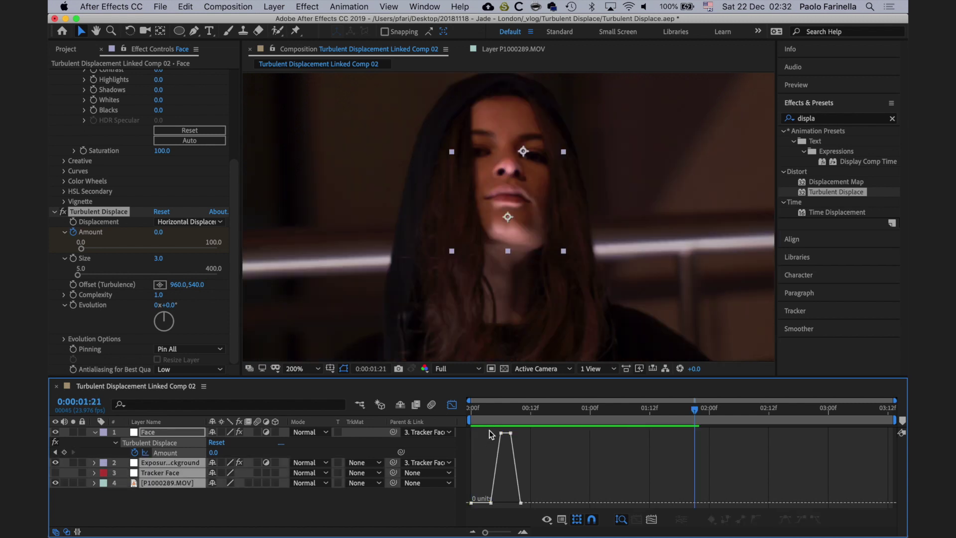
{"action": "left_click_drag", "start_coordinate": [489, 429], "coordinate": [533, 516]}
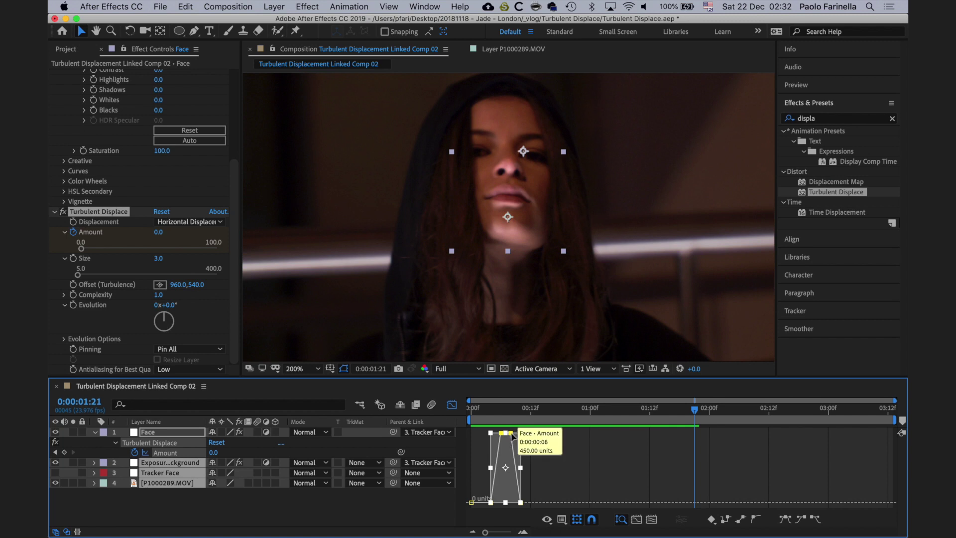
{"action": "right_click", "coordinate": [512, 435]}
{"action": "mouse_move", "coordinate": [567, 531]}
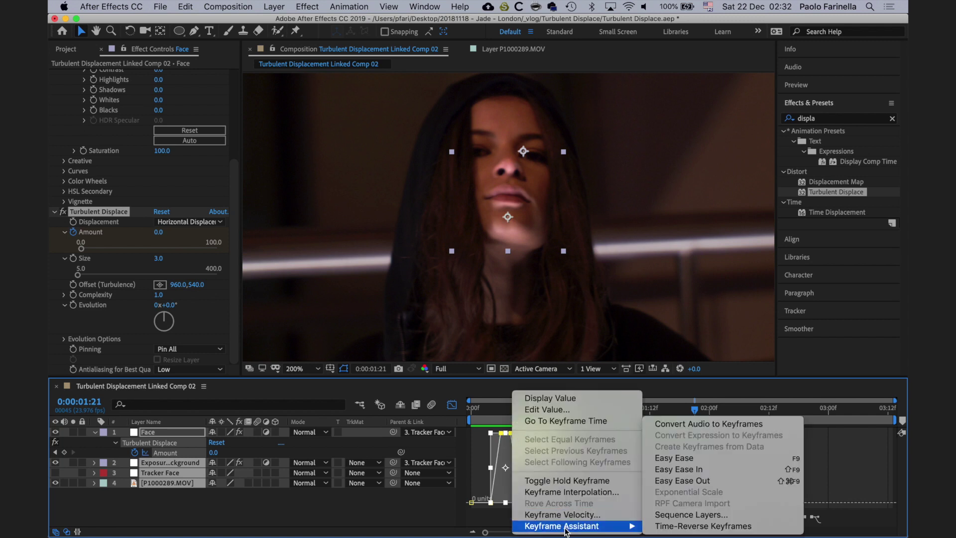
{"action": "left_click", "coordinate": [683, 459]}
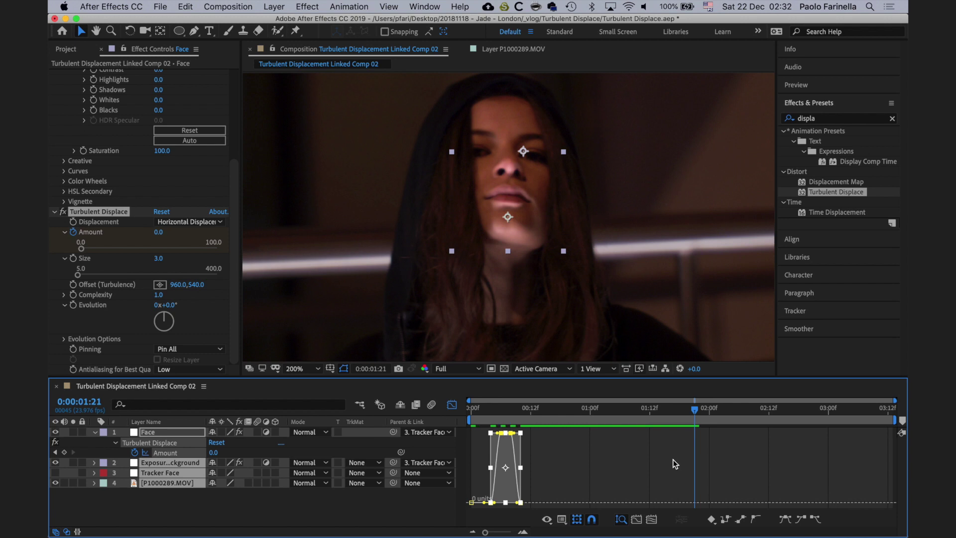
Collapse the Turbulent Displace properties, return to the layer bars, and preview from the start.
{"action": "left_click_drag", "start_coordinate": [701, 422], "coordinate": [490, 422]}
{"action": "left_click", "coordinate": [174, 453]}
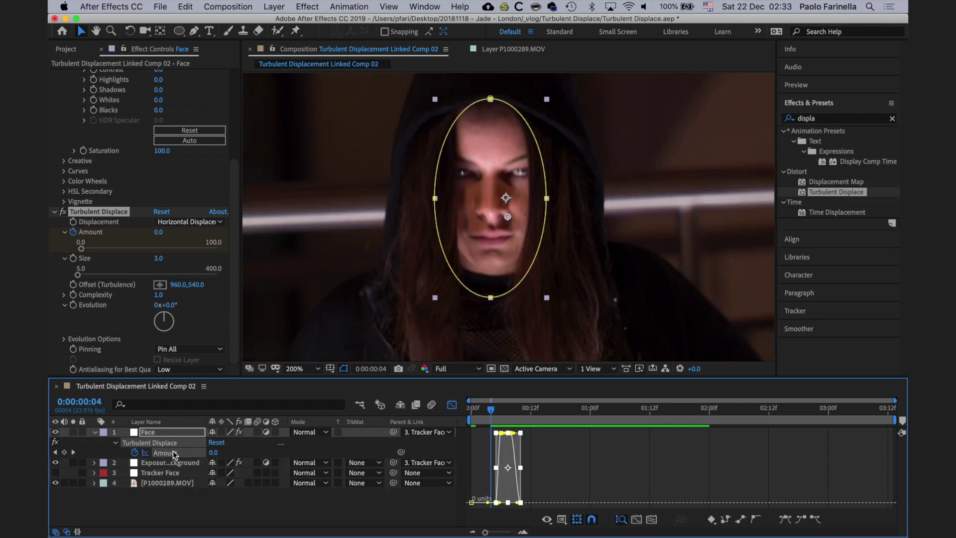
{"action": "left_click", "coordinate": [114, 443]}
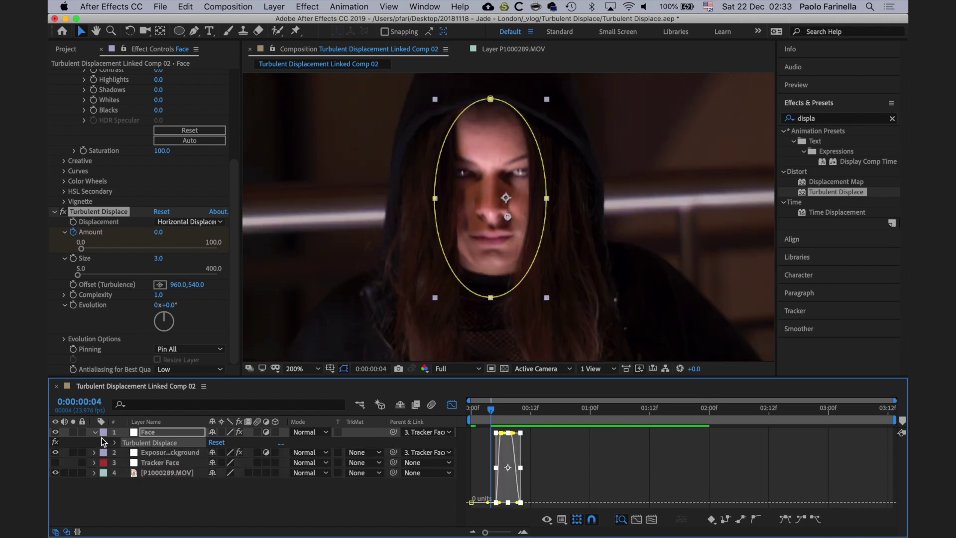
{"action": "left_click", "coordinate": [97, 435]}
{"action": "left_click", "coordinate": [128, 432]}
{"action": "key", "text": "shift+F3"}
{"action": "key", "text": "Home"}
{"action": "key", "text": "space"}
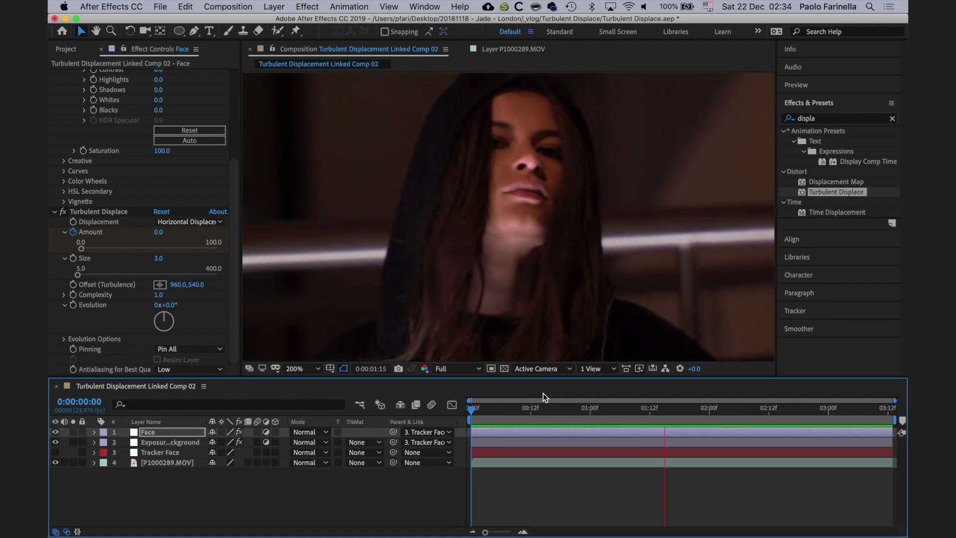
Keyframe Amount at 0 at 0:00:01:08, then at 450 at 0:00:01:10.
{"action": "left_click", "coordinate": [630, 416]}
{"action": "key", "text": "u"}
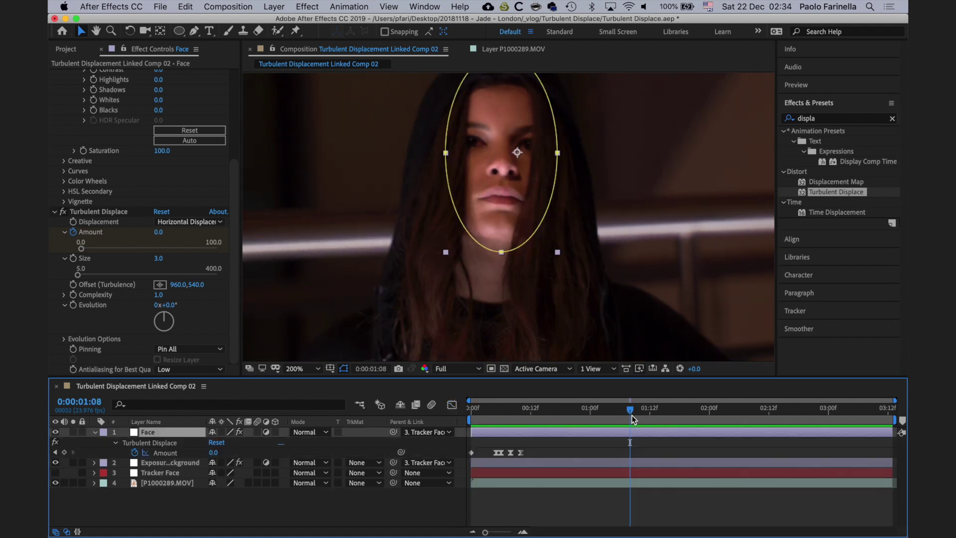
{"action": "left_click", "coordinate": [65, 453]}
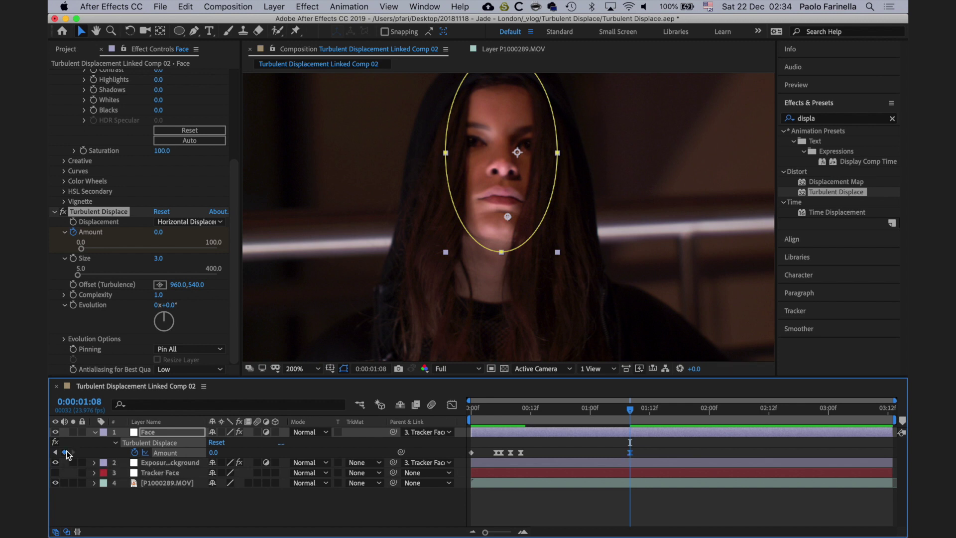
{"action": "key", "text": "Page_Down"}
{"action": "key", "text": "Page_Down"}
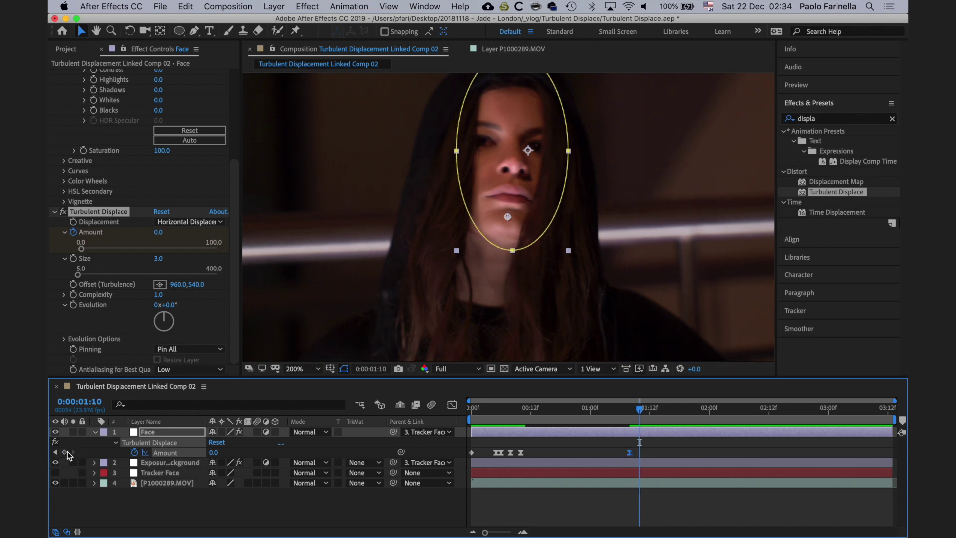
{"action": "left_click", "coordinate": [64, 452]}
{"action": "left_click", "coordinate": [161, 233]}
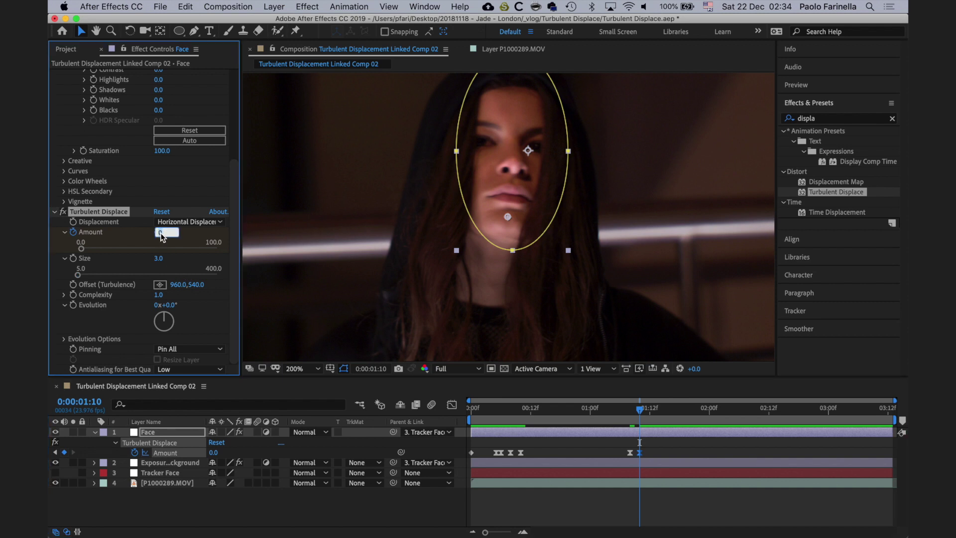
{"action": "key", "text": "Return"}
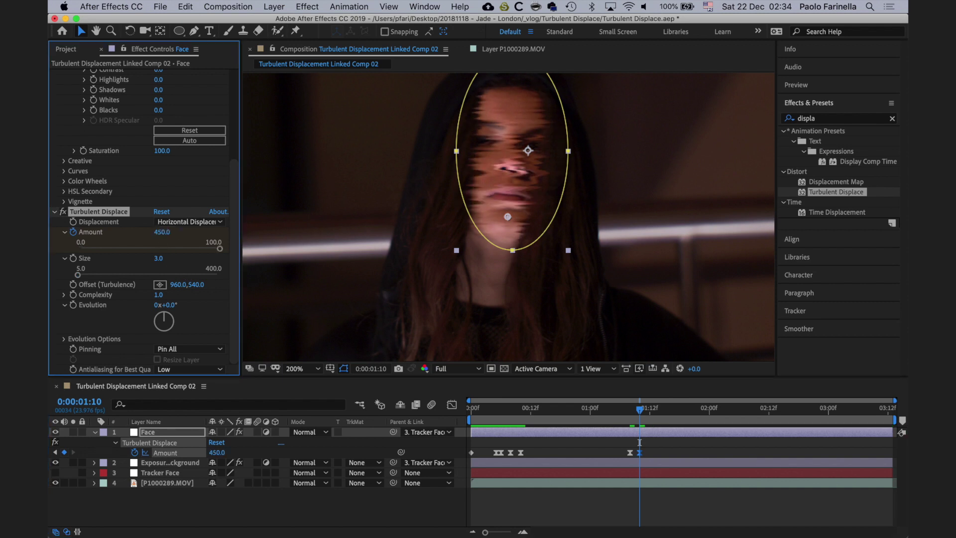
Hold Amount at 450 at 0:00:01:12 and return it to 0 at 0:00:01:14.
{"action": "key", "text": "Page_Down"}
{"action": "key", "text": "Page_Down"}
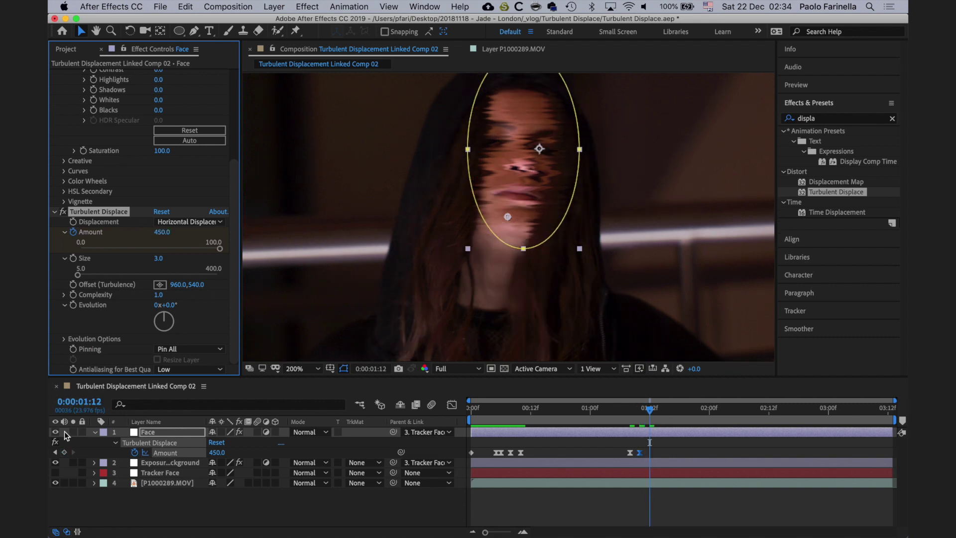
{"action": "left_click", "coordinate": [65, 452]}
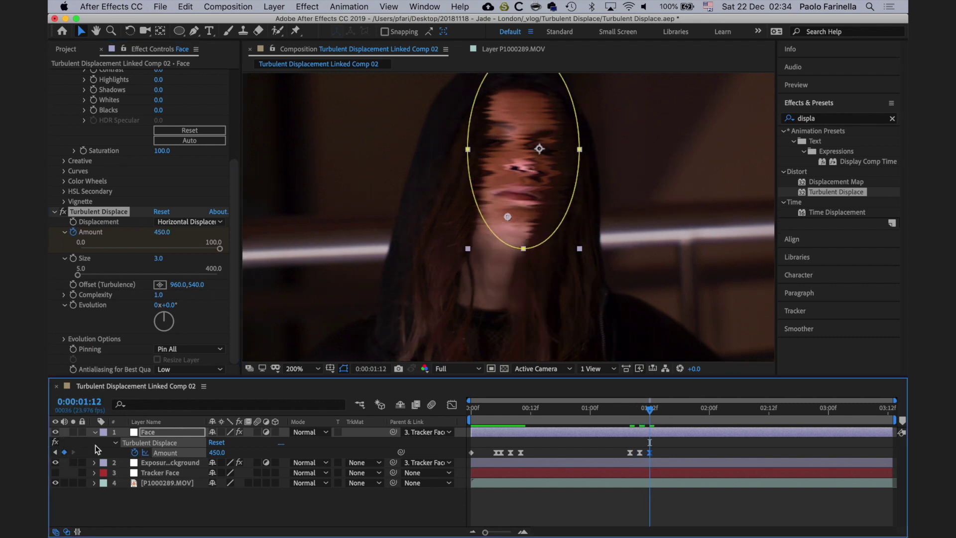
{"action": "key", "text": "Page_Down"}
{"action": "key", "text": "Page_Down"}
{"action": "left_click", "coordinate": [164, 232]}
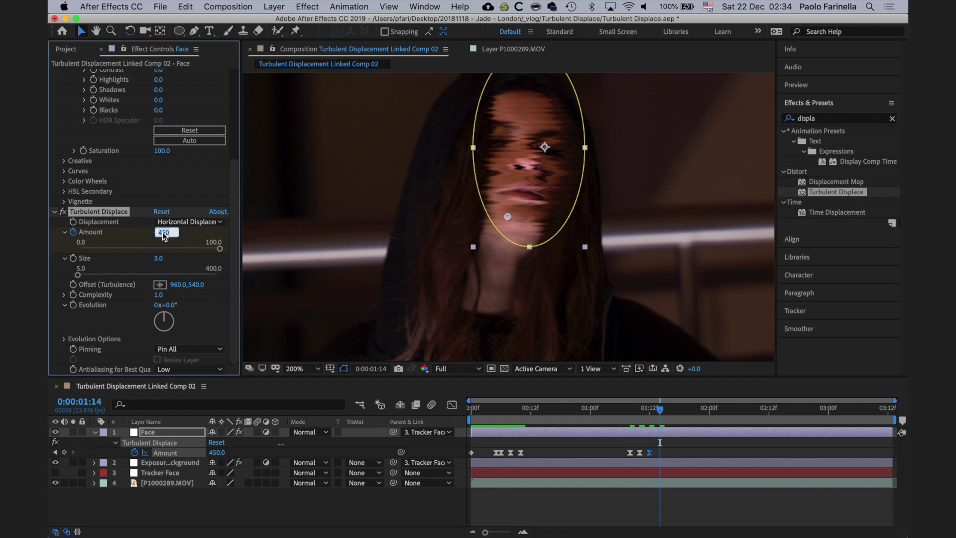
{"action": "type", "text": "0"}
{"action": "key", "text": "Return"}
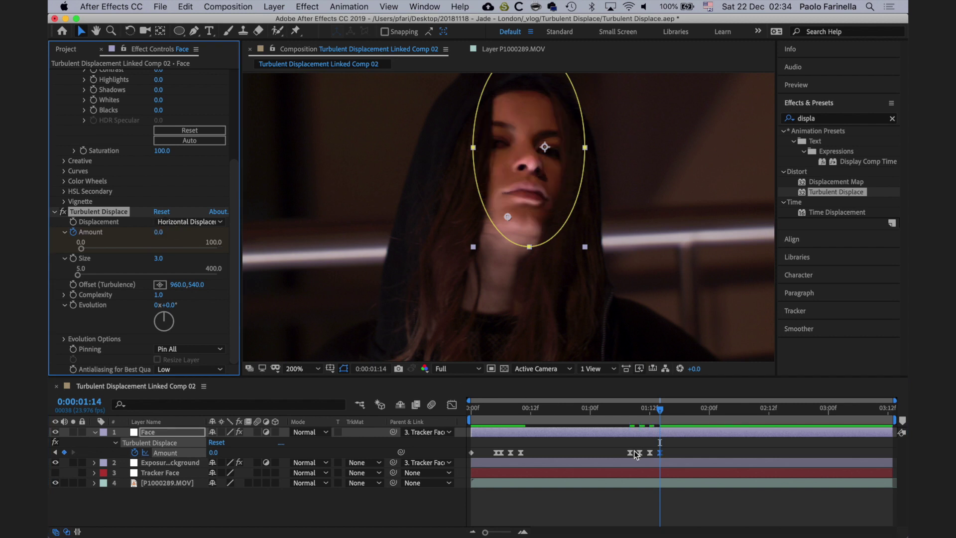
Apply Easy Ease to the second burst's four keyframes and preview the result.
{"action": "left_click_drag", "start_coordinate": [623, 449], "coordinate": [670, 456]}
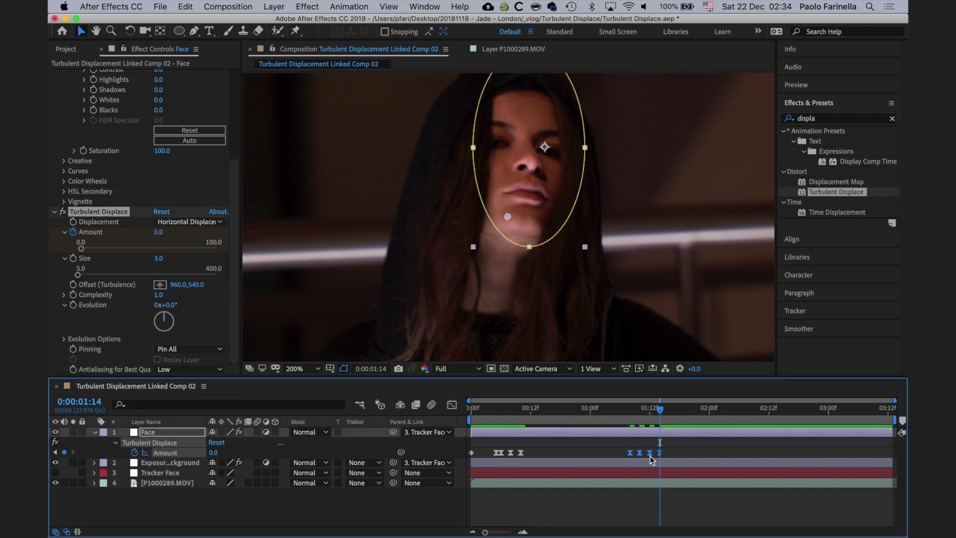
{"action": "right_click", "coordinate": [650, 456]}
{"action": "mouse_move", "coordinate": [707, 527]}
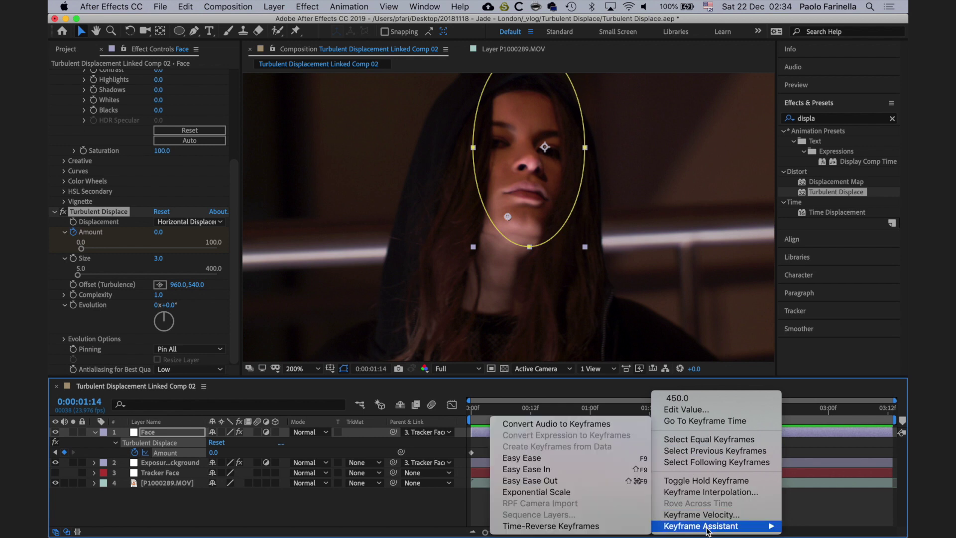
{"action": "left_click", "coordinate": [523, 458]}
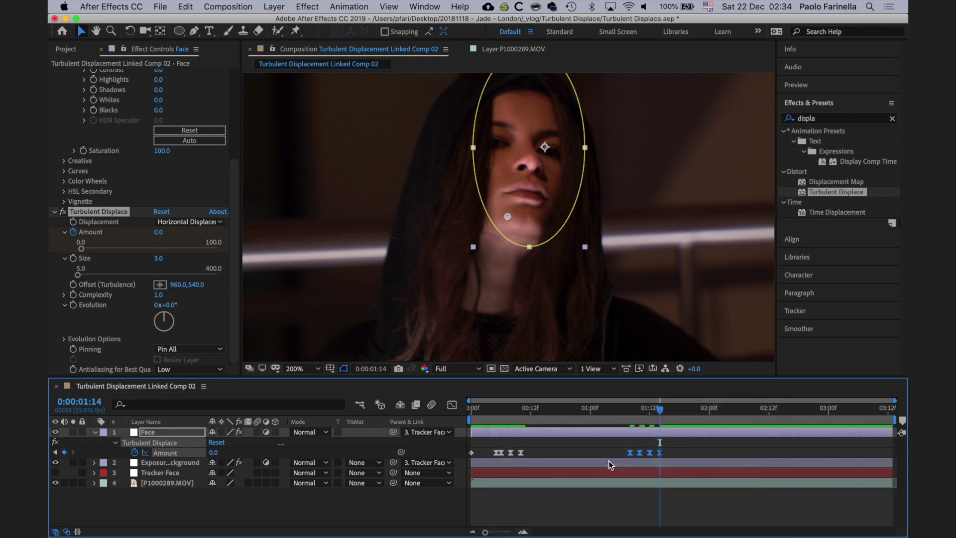
{"action": "key", "text": "u"}
{"action": "key", "text": "space"}
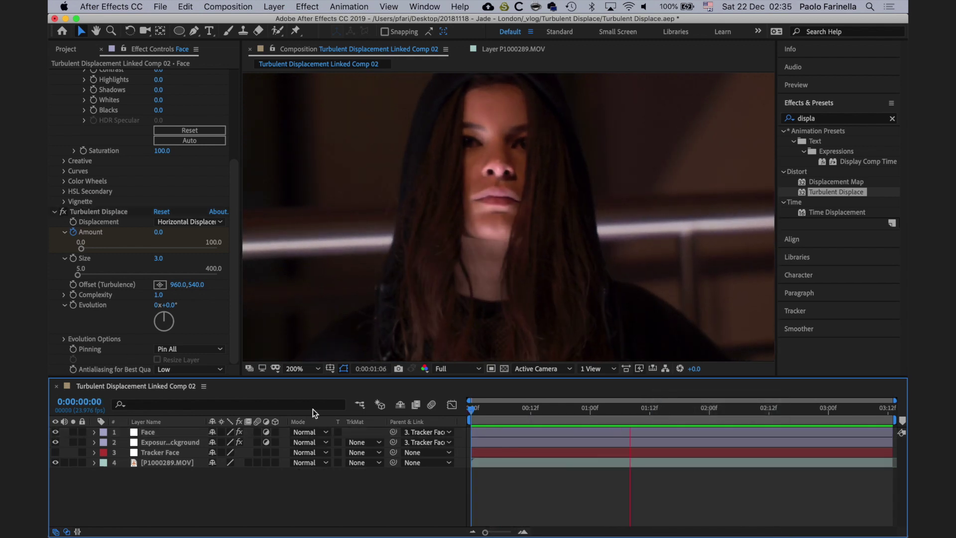